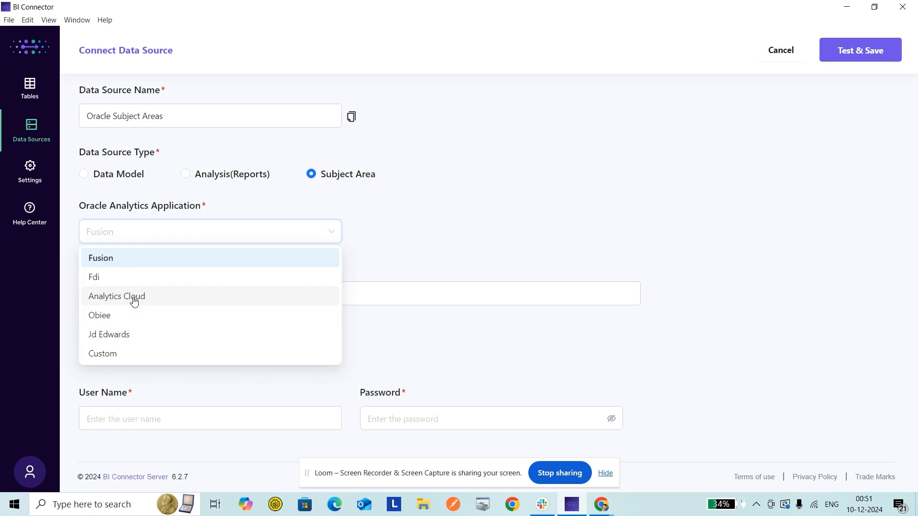
Step: Choose Analytics Cloud as the Oracle analytics application, and copy the base address up to oraclecloud.com from the Oracle Analytics Catalog page in Chrome
click(134, 299)
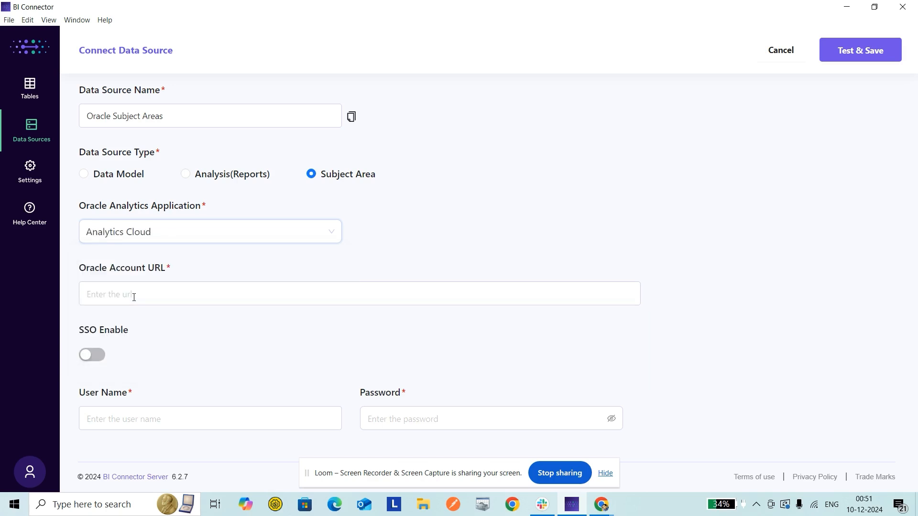
click(204, 287)
click(602, 505)
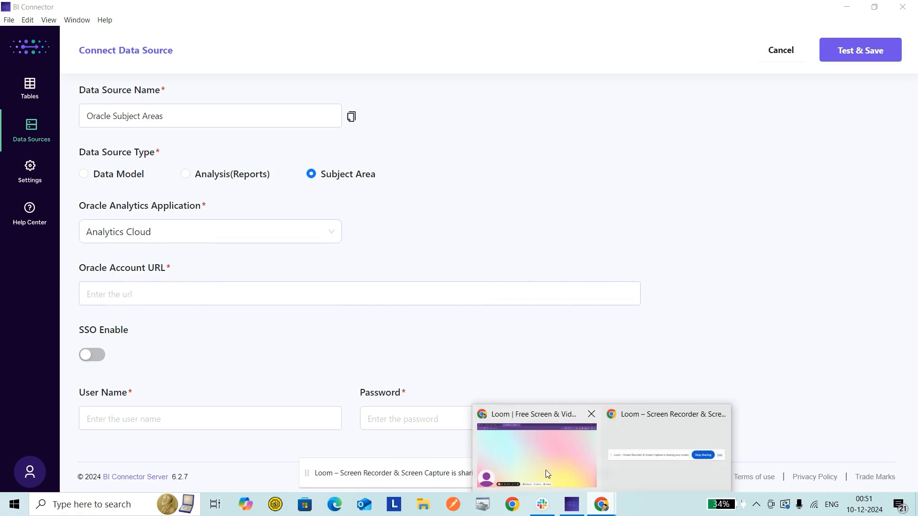
click(546, 470)
click(77, 6)
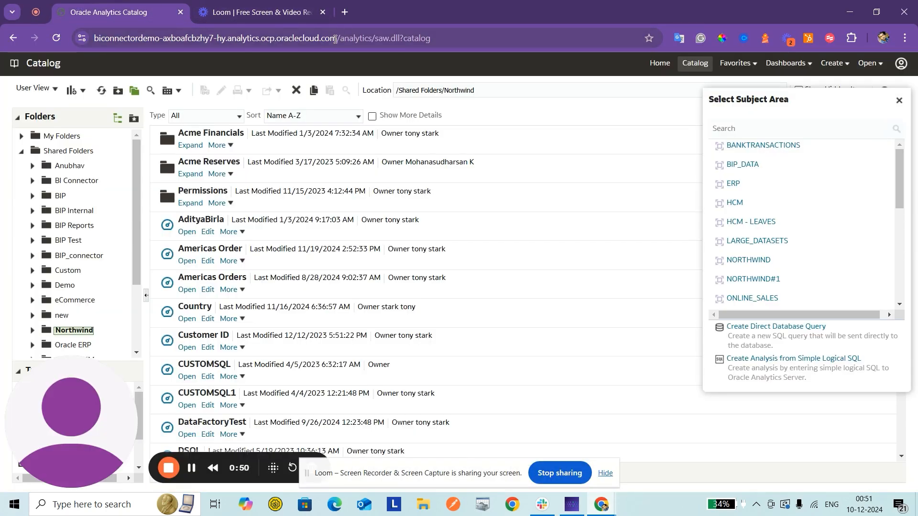
drag(335, 39, 68, 33)
key(ctrl+c)
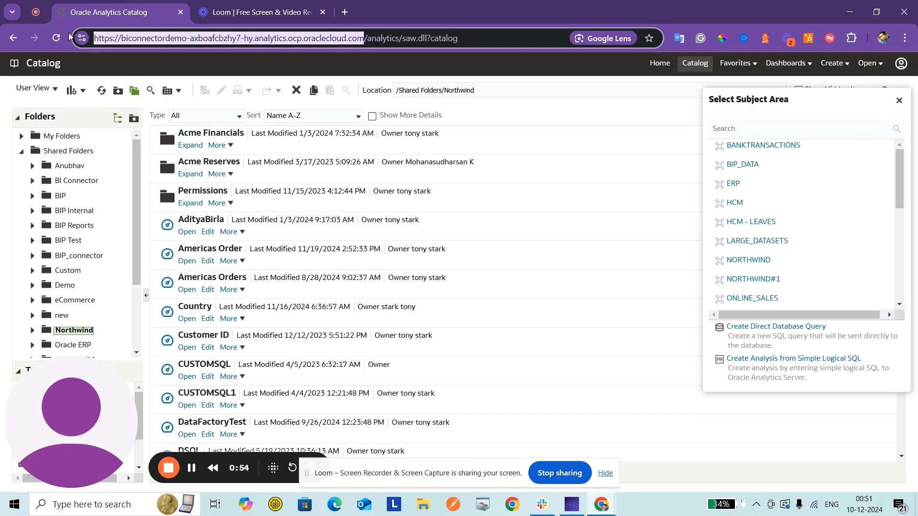
key(alt+Tab)
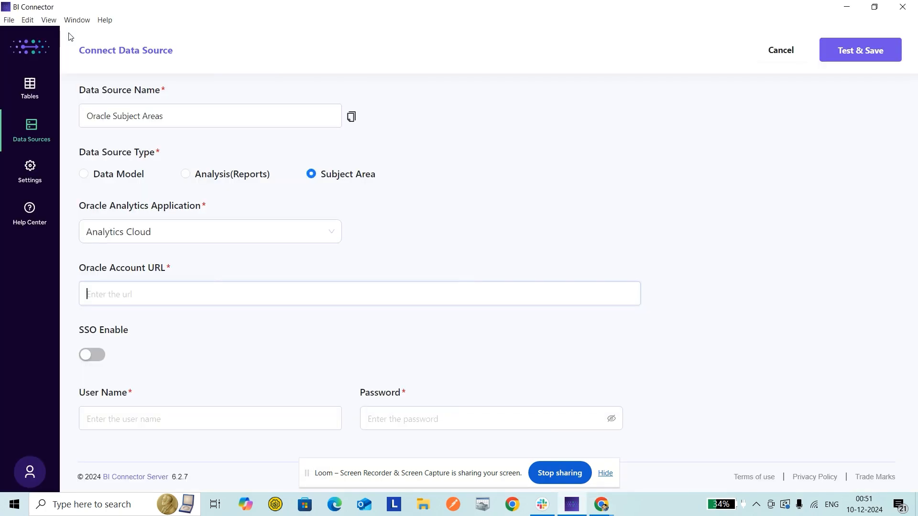
key(ctrl+v)
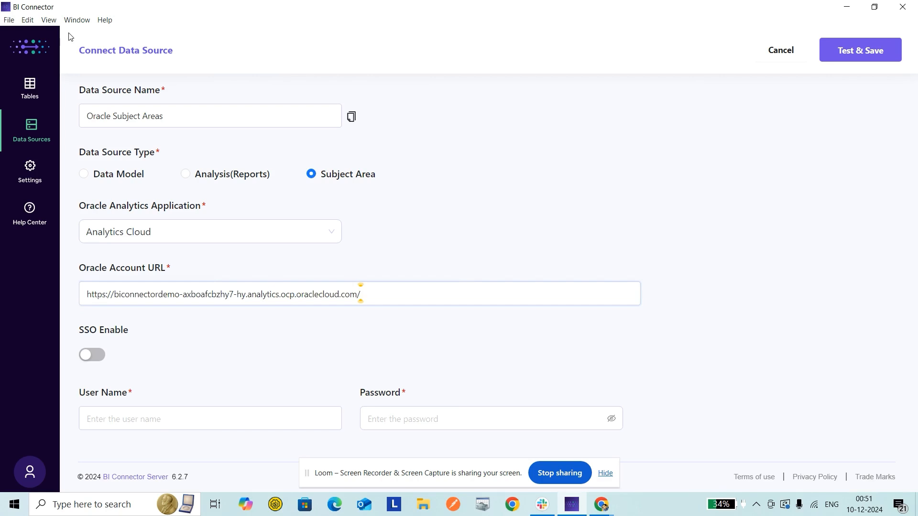
key(shift+Left)
key(BackSpace)
text(:443)
Step: Enter the account's user name and password, and test and save the data source
click(125, 426)
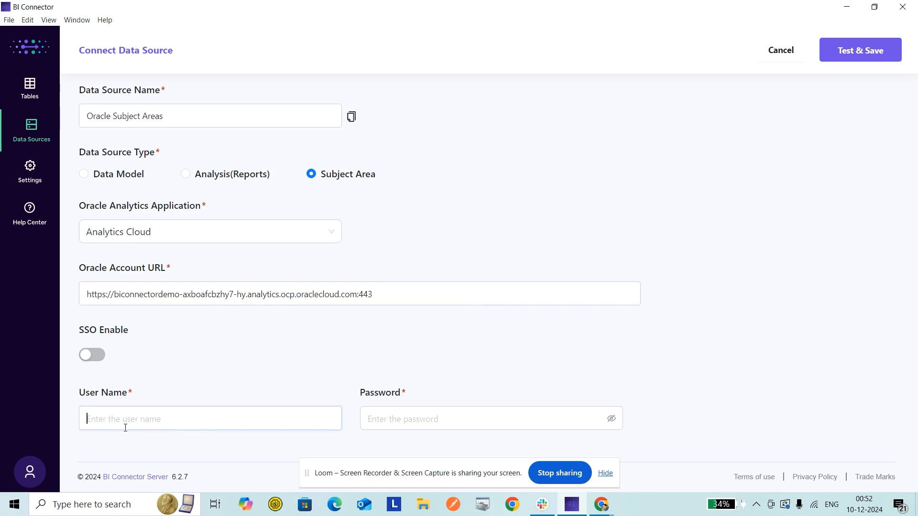
text(Tony)
key(Tab)
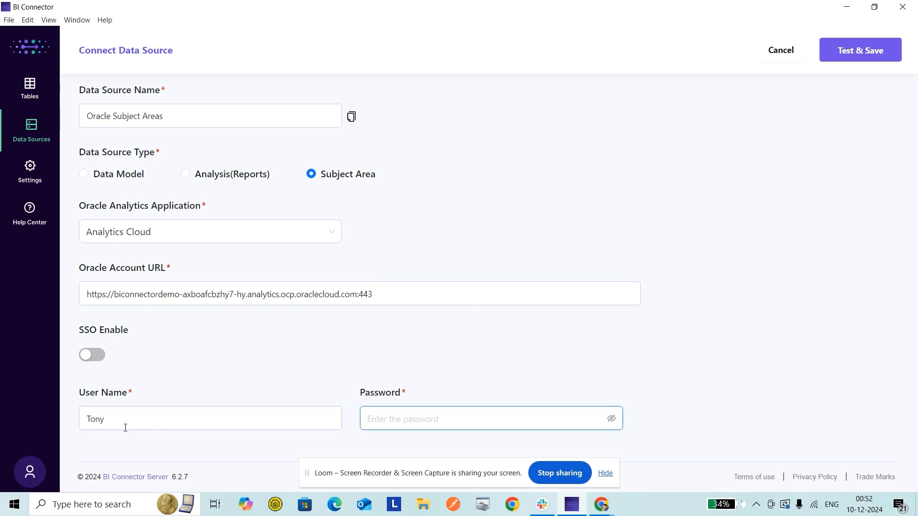
text(••••••••••••••••)
click(879, 52)
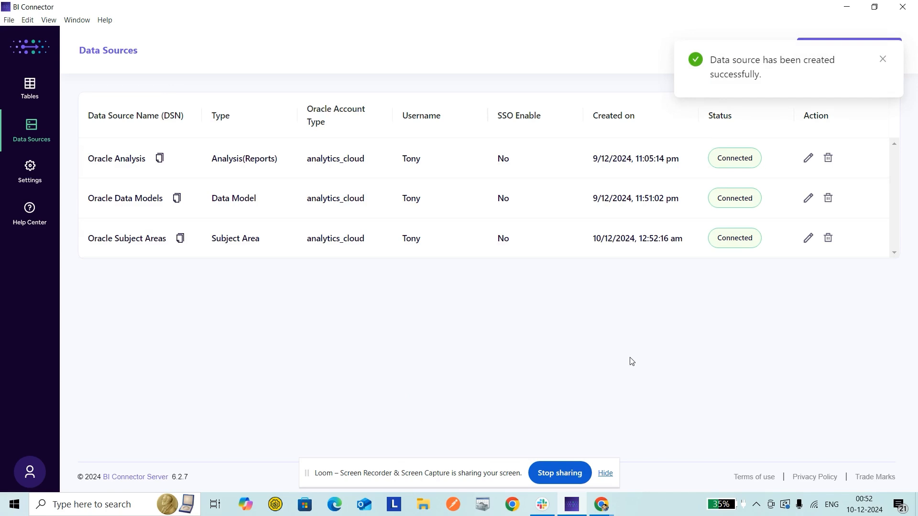
Step: Create a table named NORTHWIND on the Oracle Subject Areas data source and continue to its subject area management
click(30, 90)
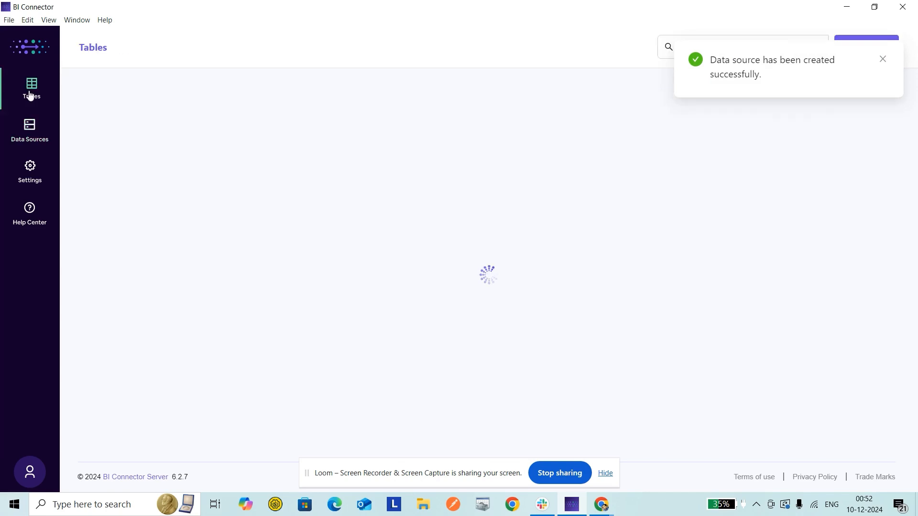
click(874, 43)
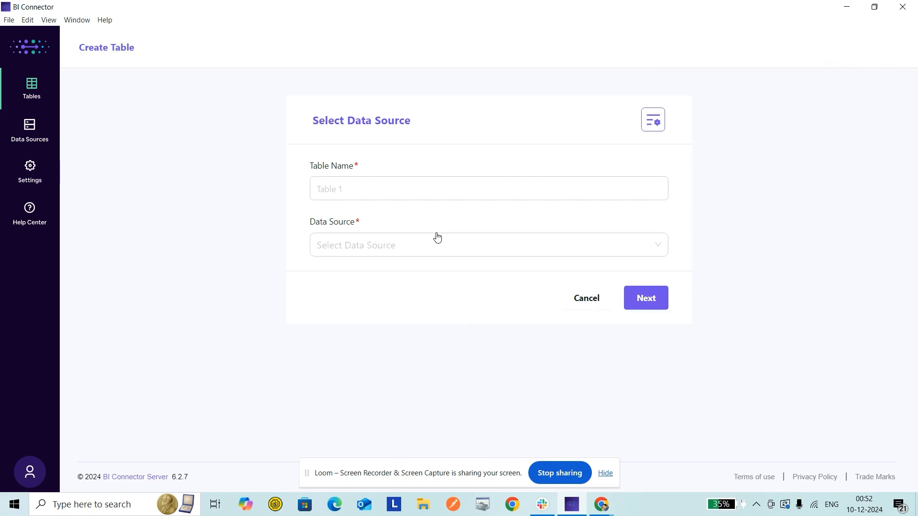
click(409, 190)
text(NORT)
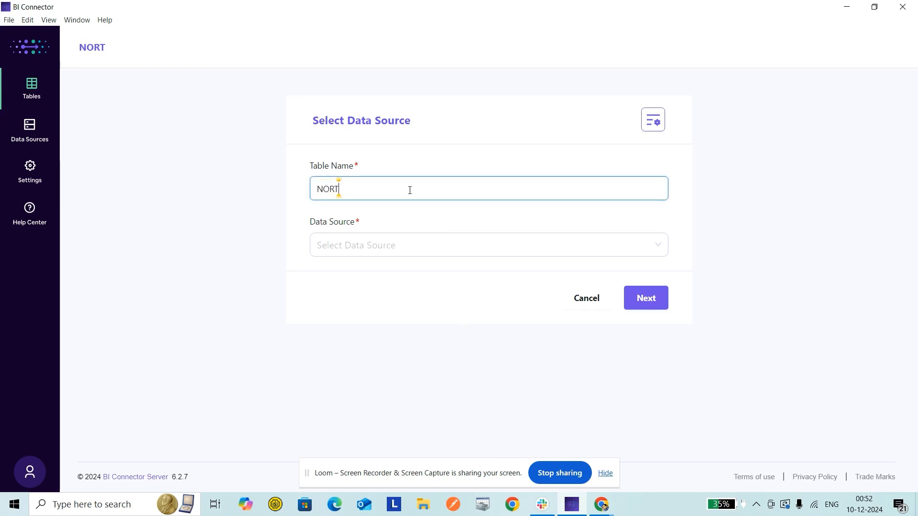
text(HWIND)
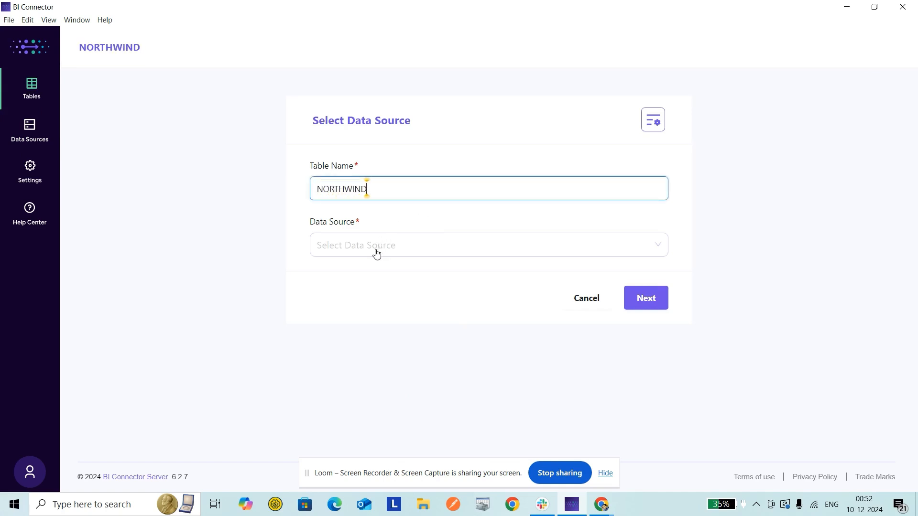
click(377, 254)
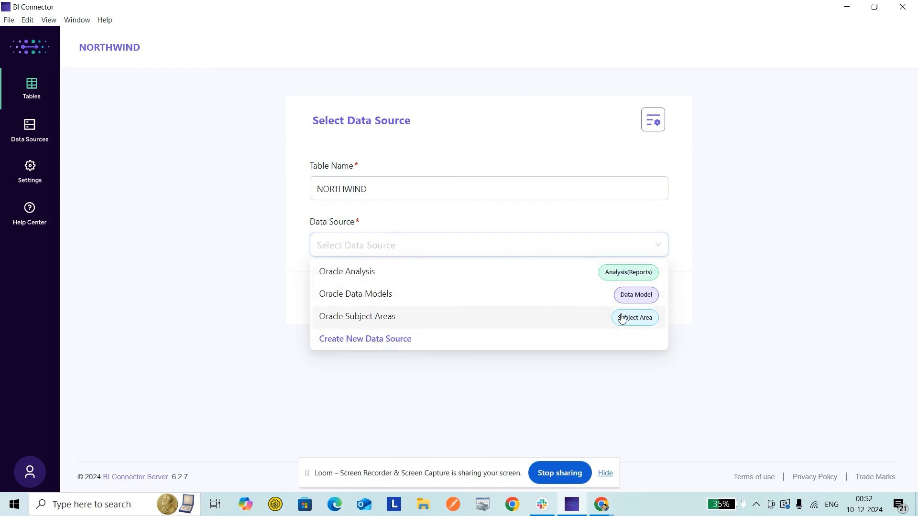
click(357, 318)
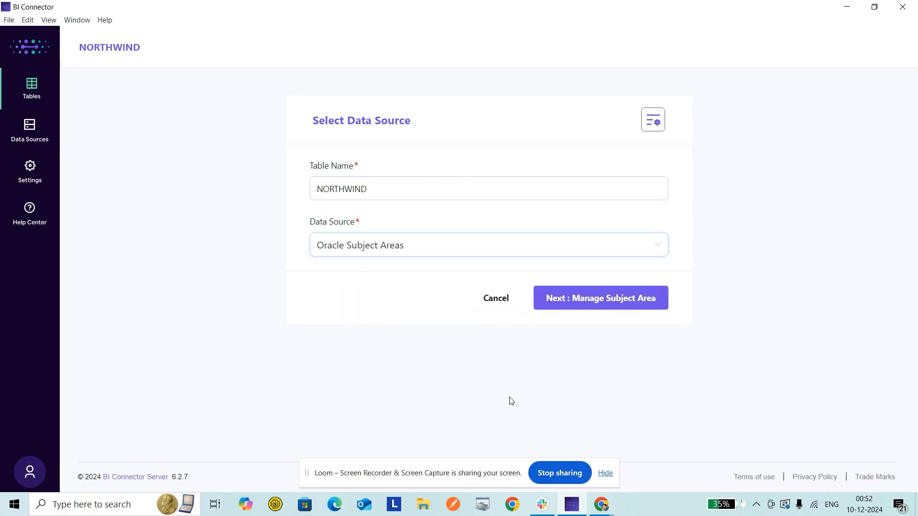
click(590, 299)
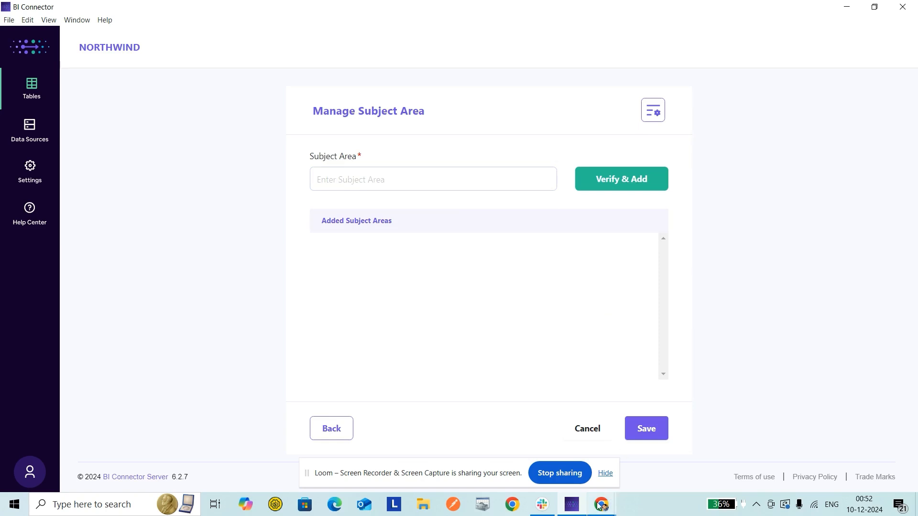
Step: Look up the NORTHWIND subject area name in Oracle Analytics, then verify and add it to the table in BI Connector
mouse_move(601, 504)
click(537, 446)
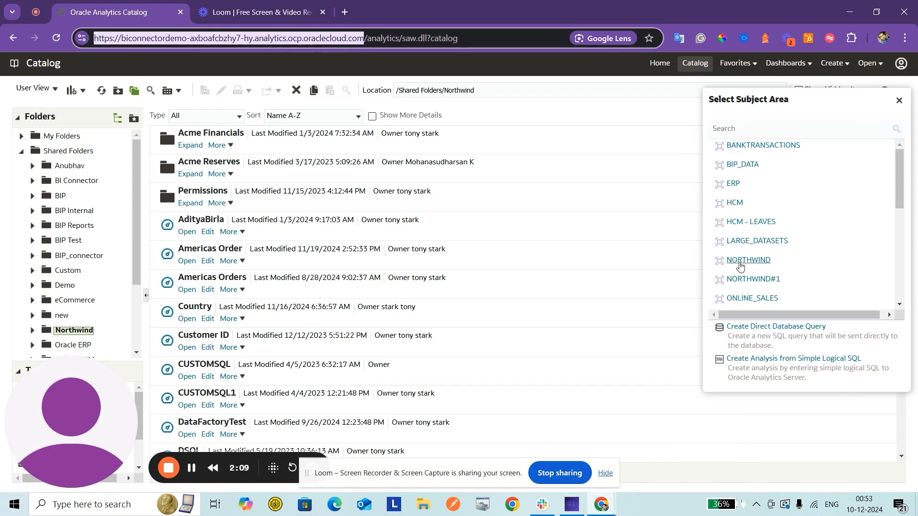
key(alt+Tab)
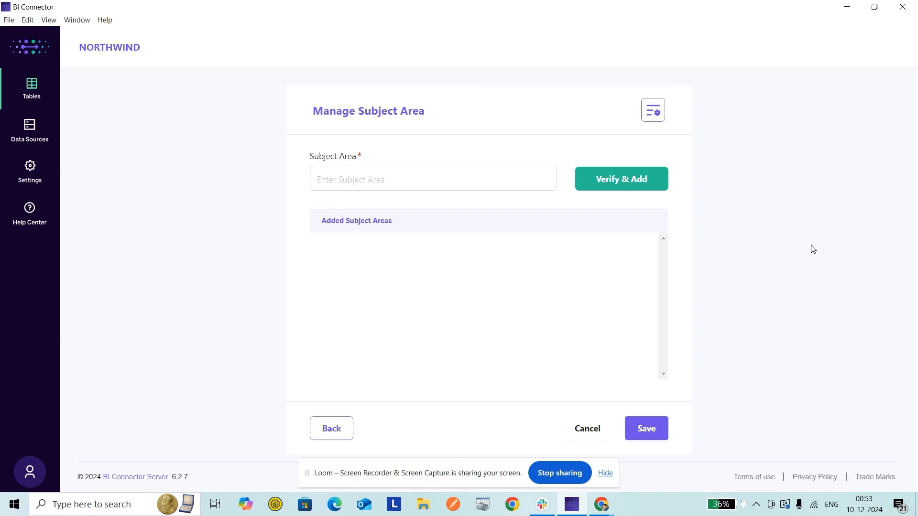
click(439, 180)
text(NORTHWIND)
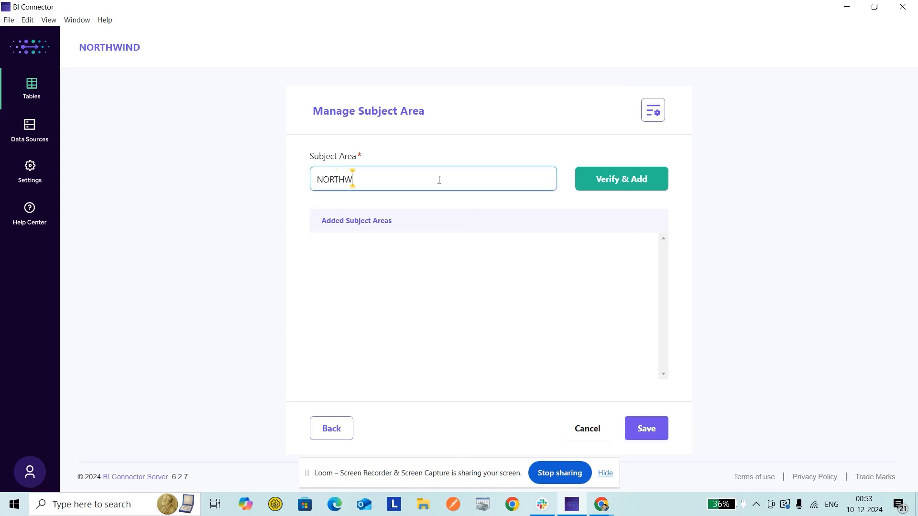
double_click(332, 179)
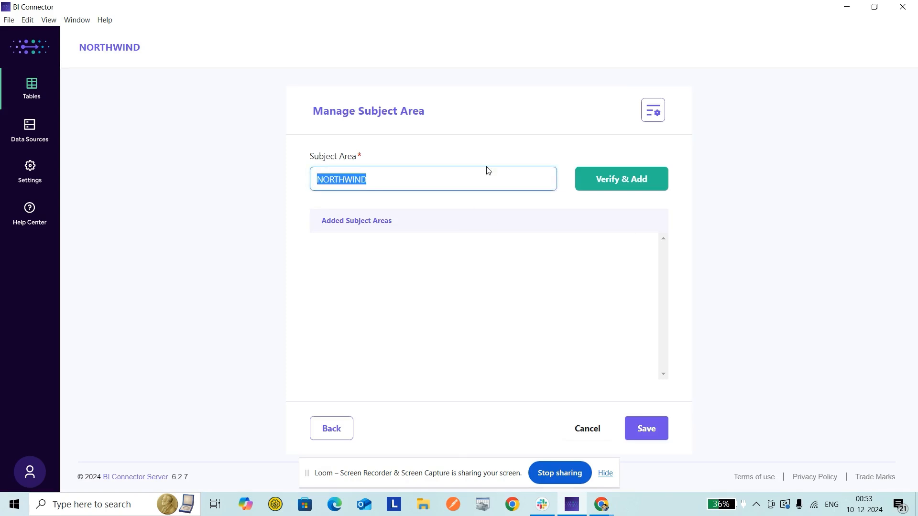
click(645, 187)
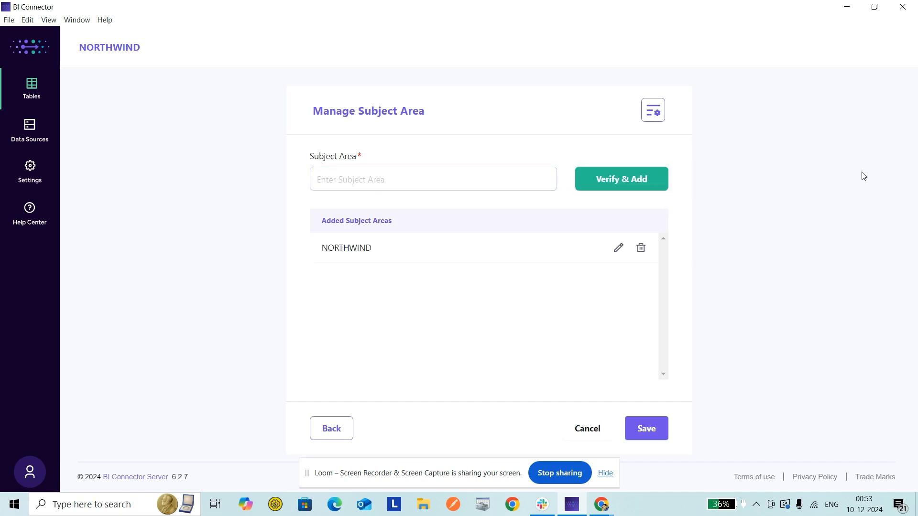
Step: Check the subject area list in Oracle Analytics again, and verify and add the ERP subject area in BI Connector
click(491, 183)
key(alt+Tab)
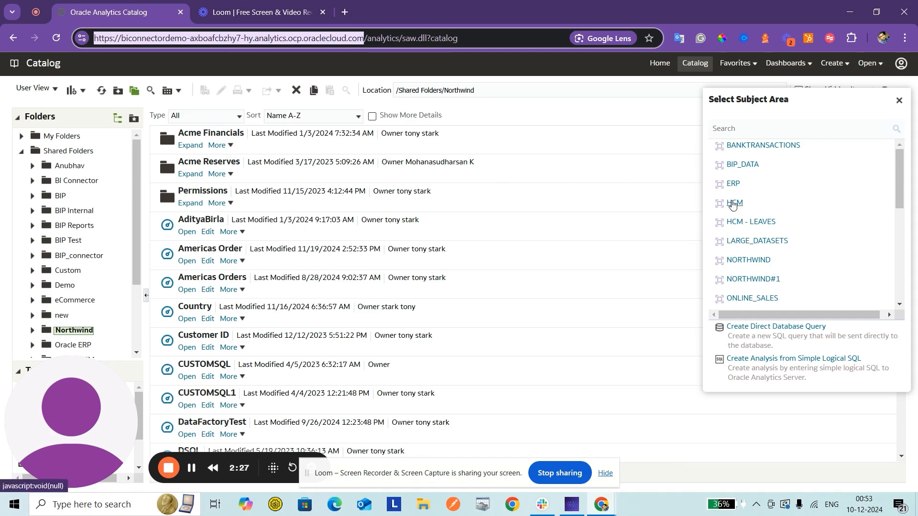
key(alt+Tab)
text(ERP)
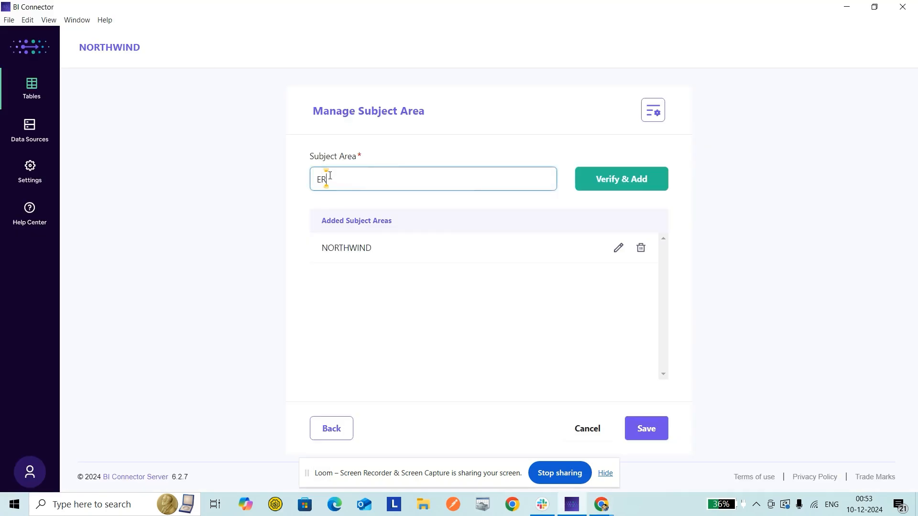
click(596, 188)
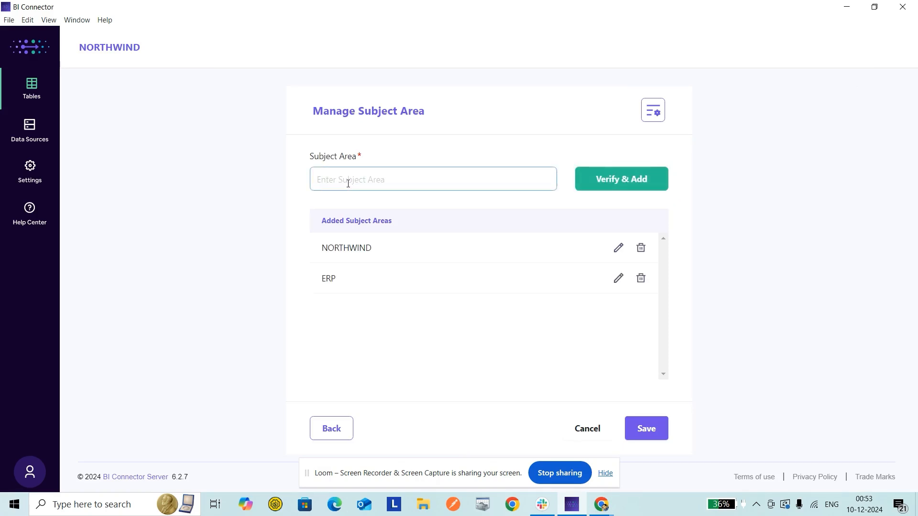
Step: Verify and add the HCM subject area, and save the table
text(G)
key(BackSpace)
text(HCM)
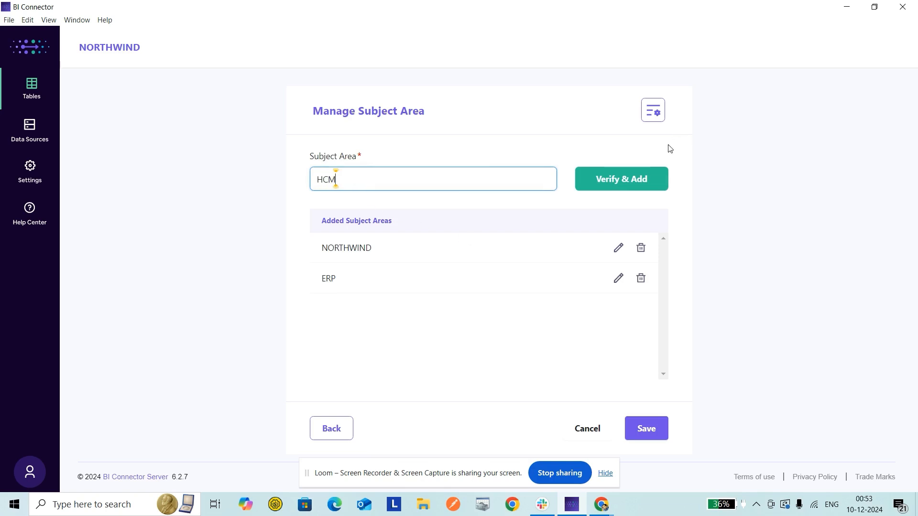
click(621, 178)
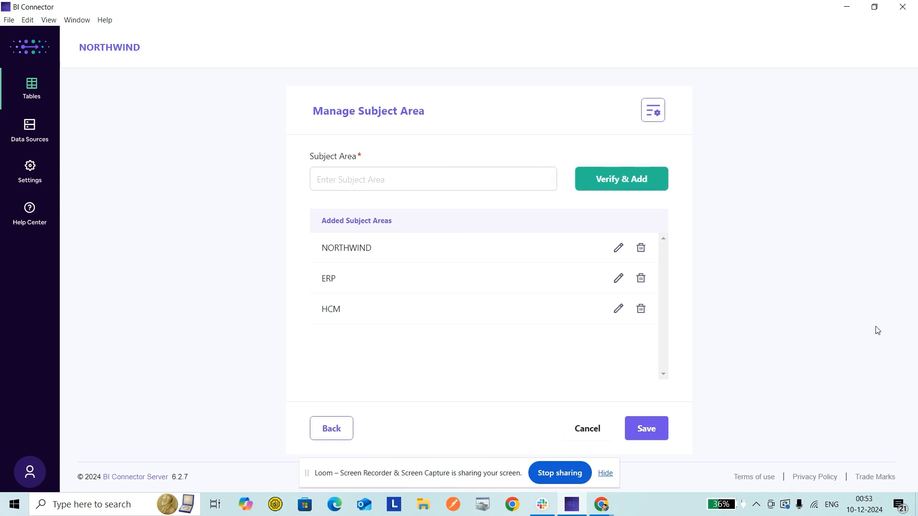
click(648, 431)
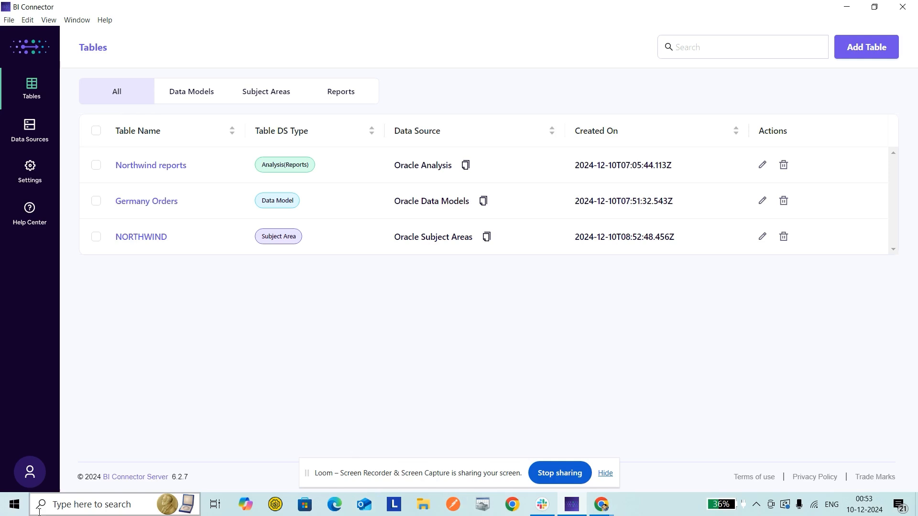
Step: Launch Power BI Desktop and start a blank report
click(15, 504)
text(pow)
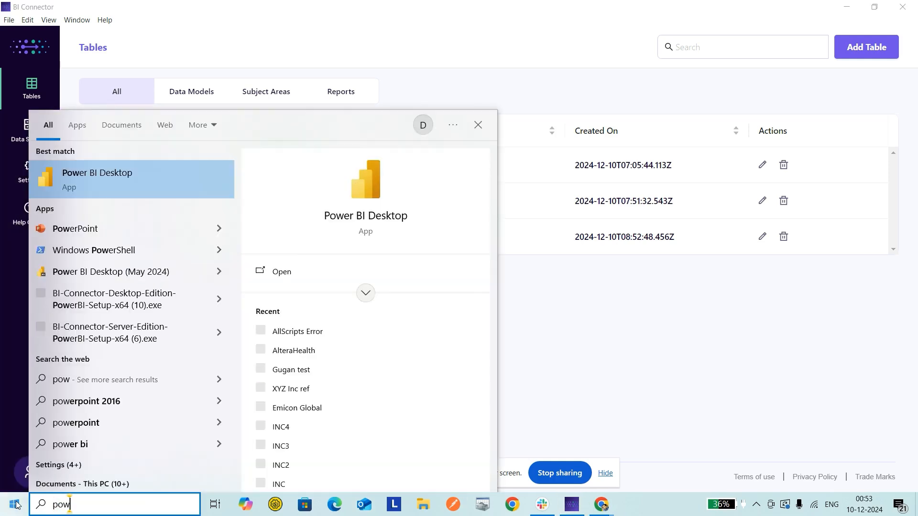
key(Return)
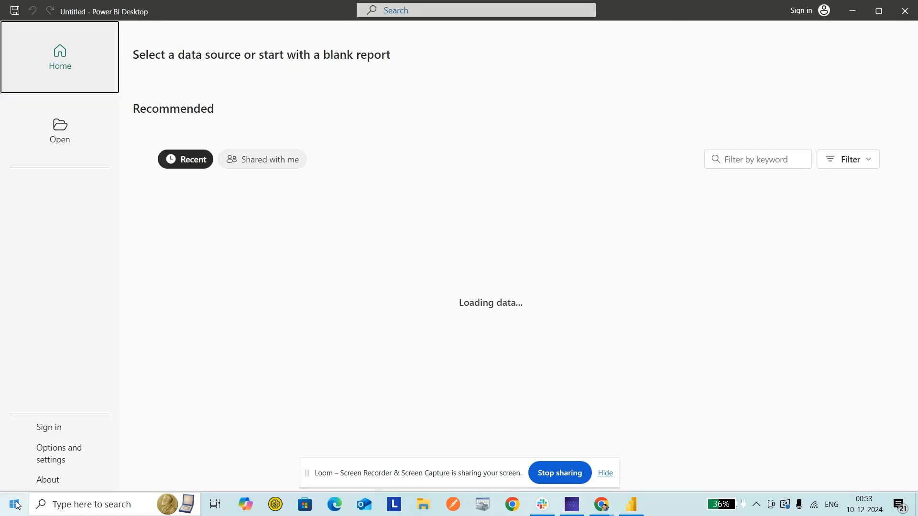
click(192, 118)
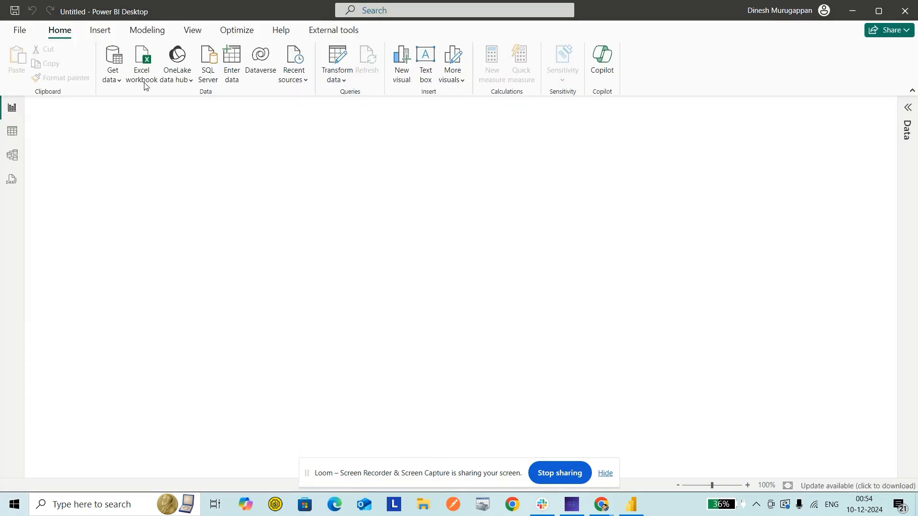
Step: Search the available data sources for BI Connector and connect to it
click(110, 57)
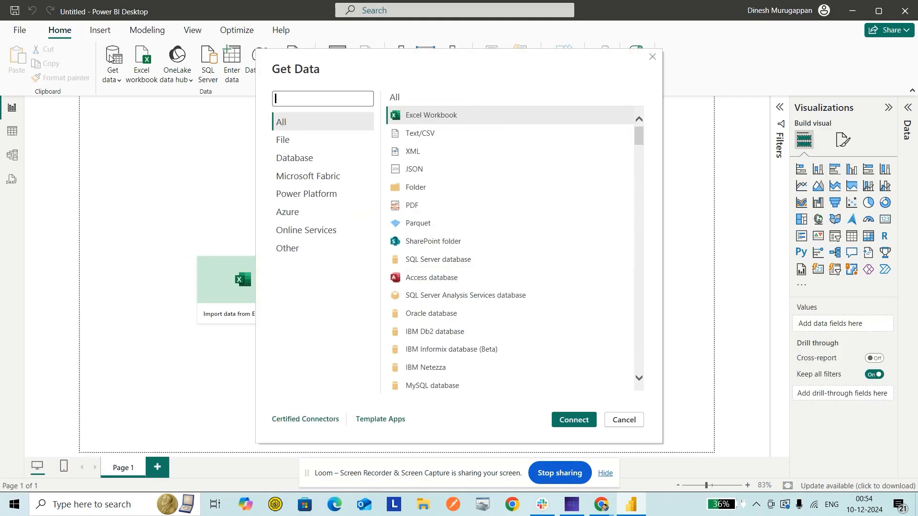
text(BI Connector)
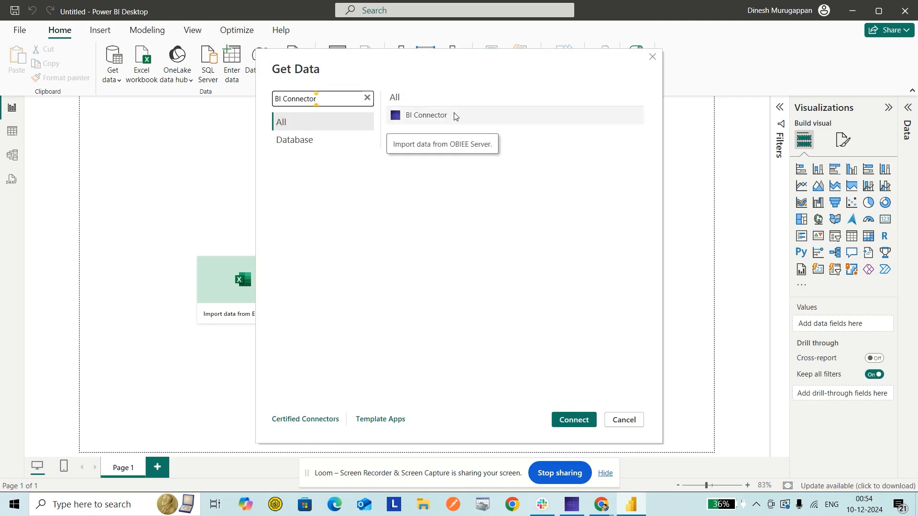
click(455, 116)
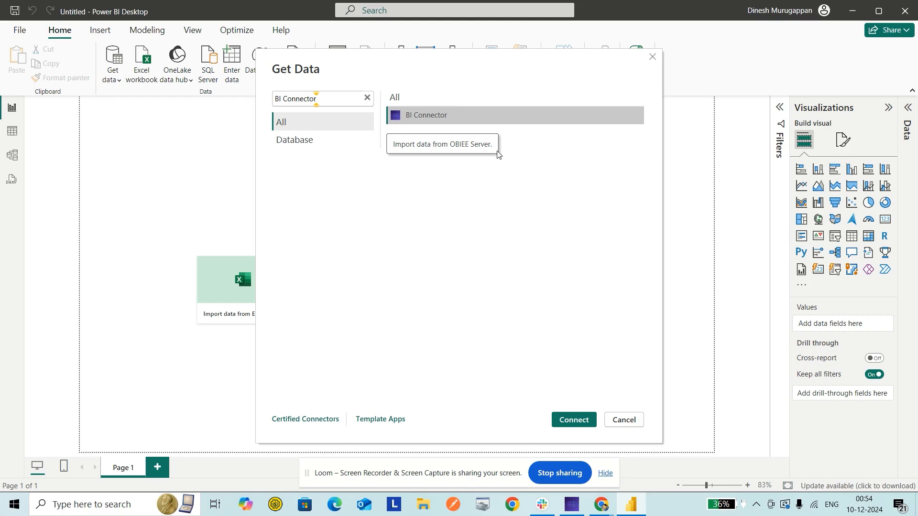
click(574, 419)
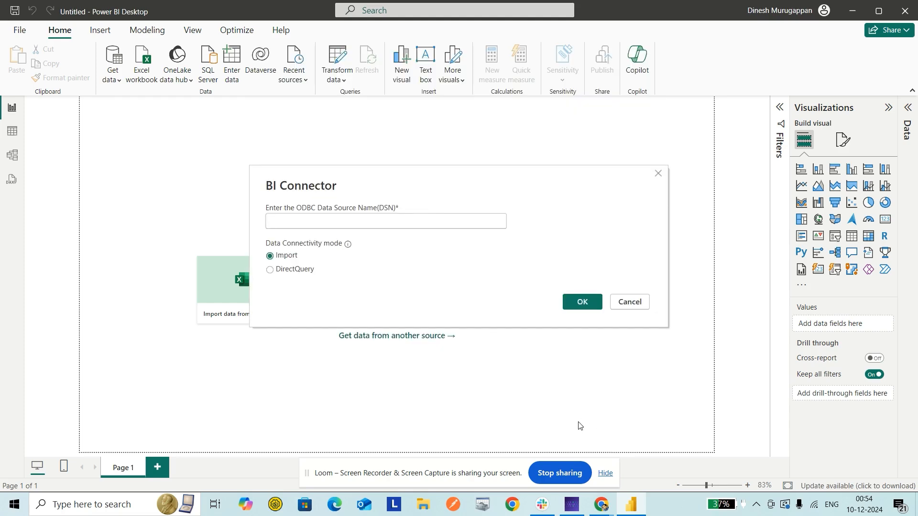
Step: Copy the Oracle Subject Areas data source name from the BI Connector app and submit it as the DSN in Power BI Desktop, using Import mode
click(575, 508)
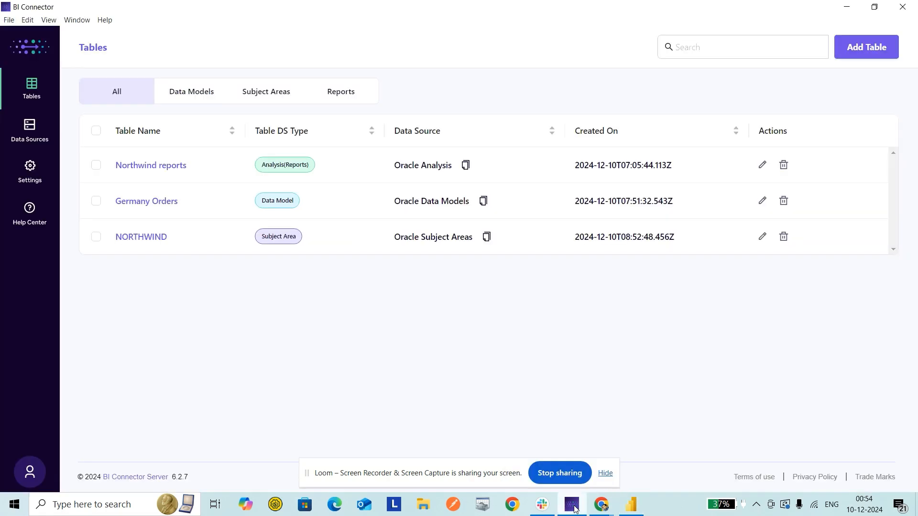
click(486, 239)
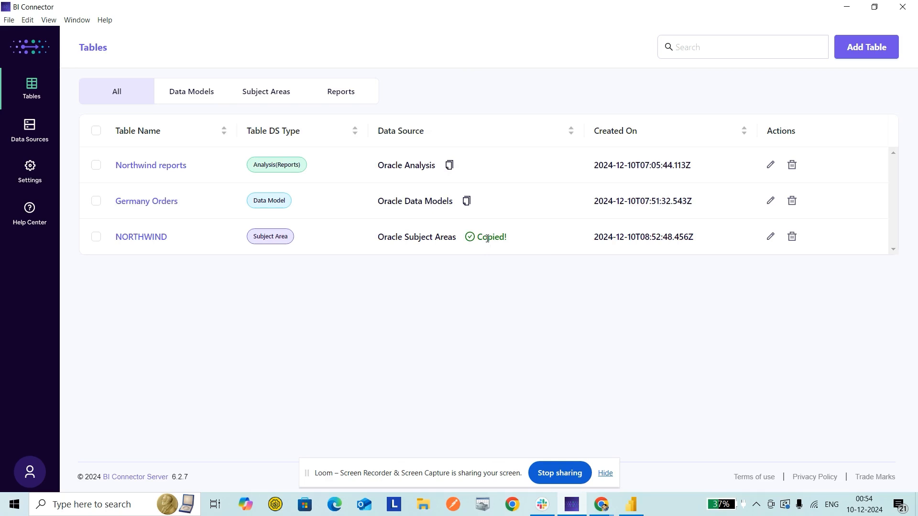
key(alt+Tab)
click(419, 221)
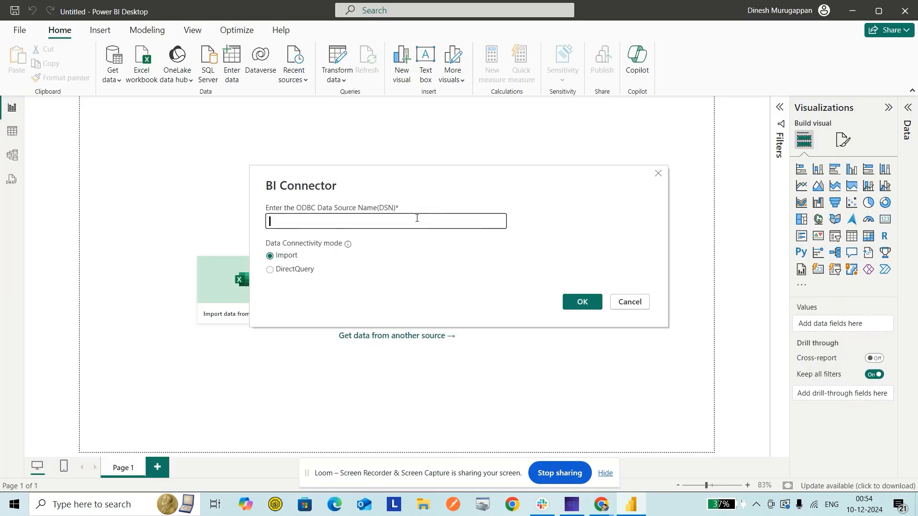
key(ctrl+v)
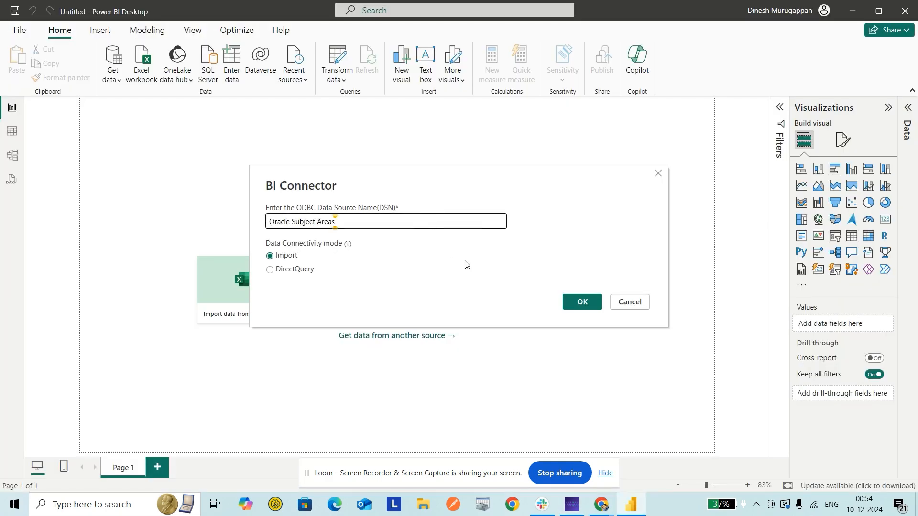
click(593, 301)
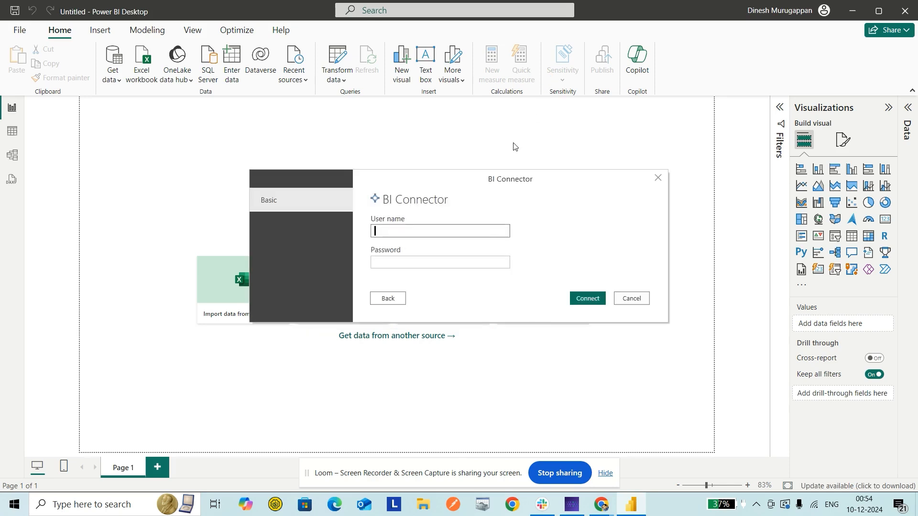
Step: Enter the account's user name and password for the BI Connector data source and connect
text(Tony)
key(Tab)
text(•••••••••••)
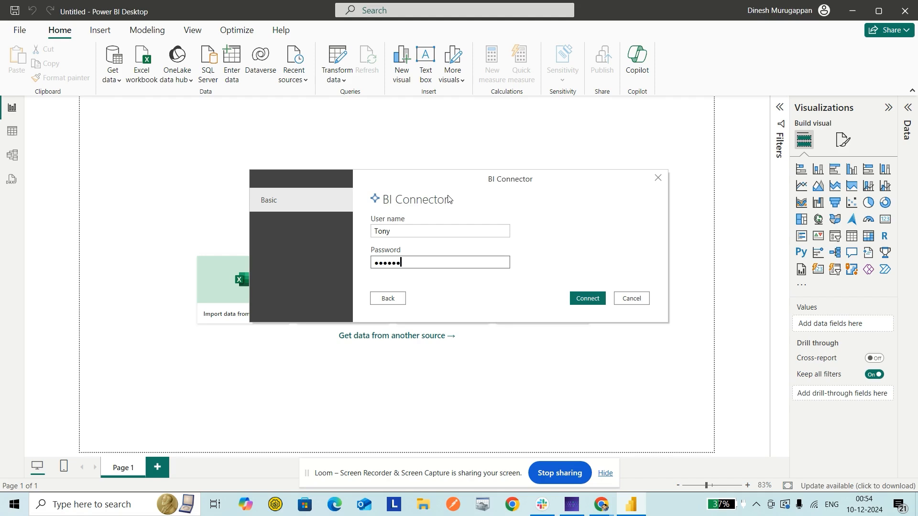
text(•••••)
click(584, 297)
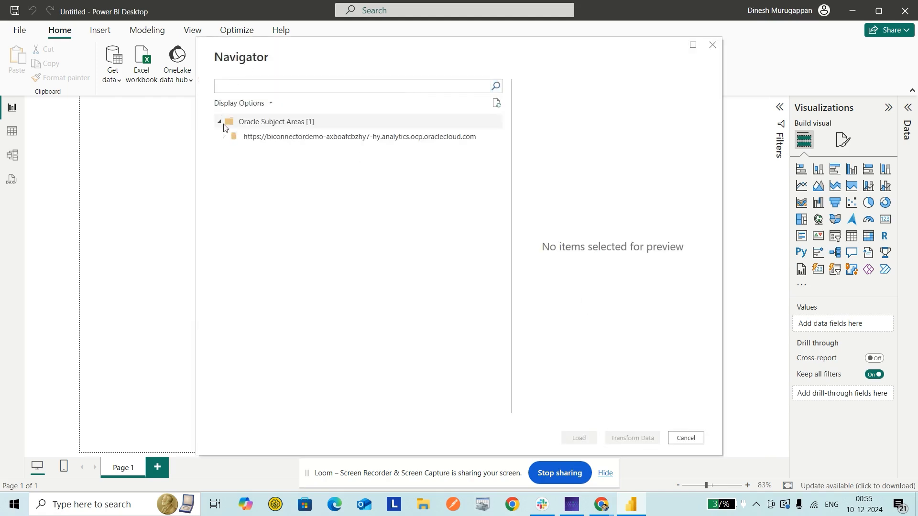
Step: Select the ORDERDETAILS, CUSTOMERS and PRODUCTS tables from the NORTHWIND subject area and open them for transformation
click(223, 137)
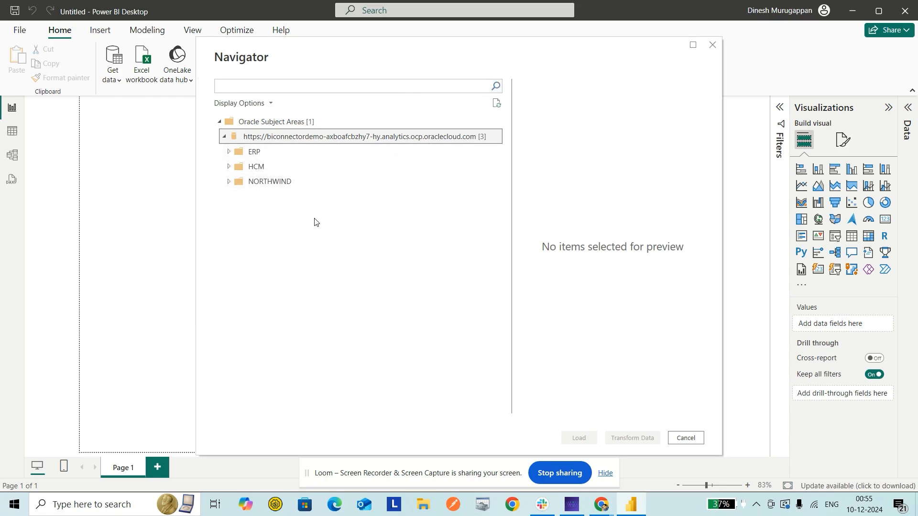
click(229, 183)
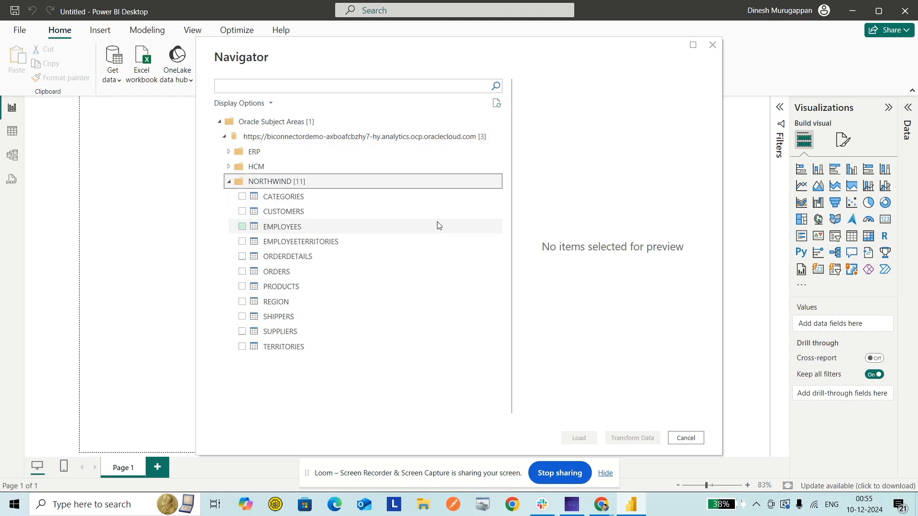
click(243, 257)
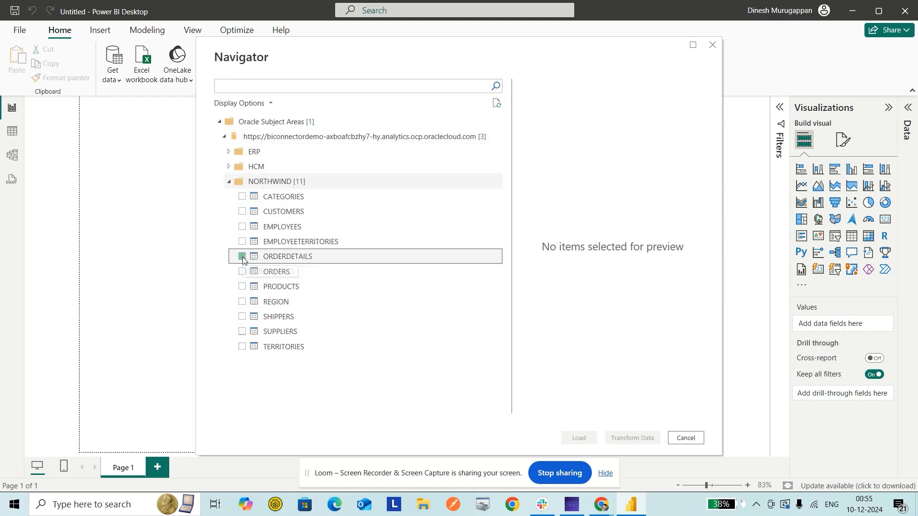
click(242, 212)
click(242, 287)
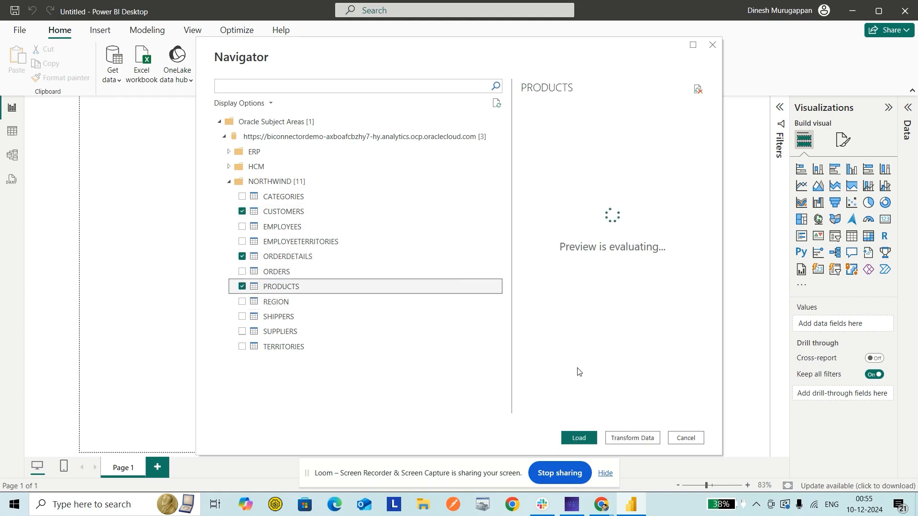
click(635, 439)
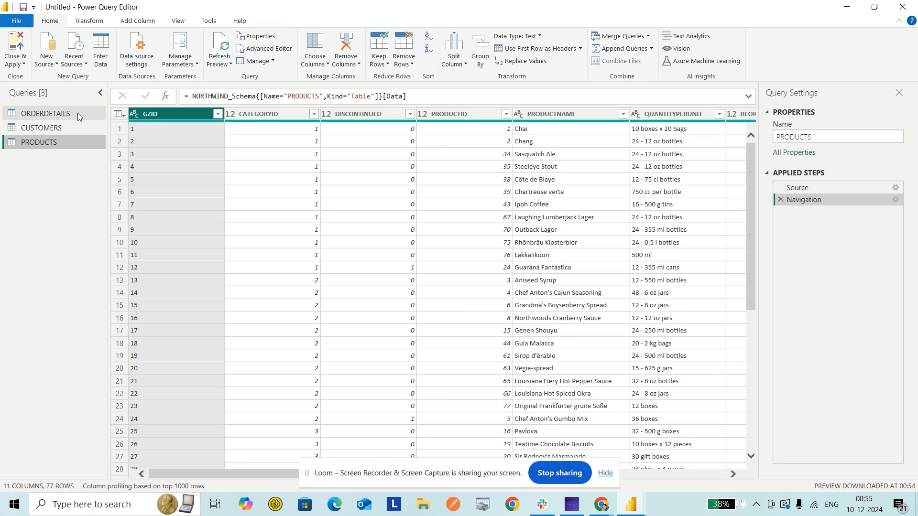
Step: Merge the CUSTOMERS query into ORDERDETAILS with a left outer join matching on the GZID columns
click(77, 113)
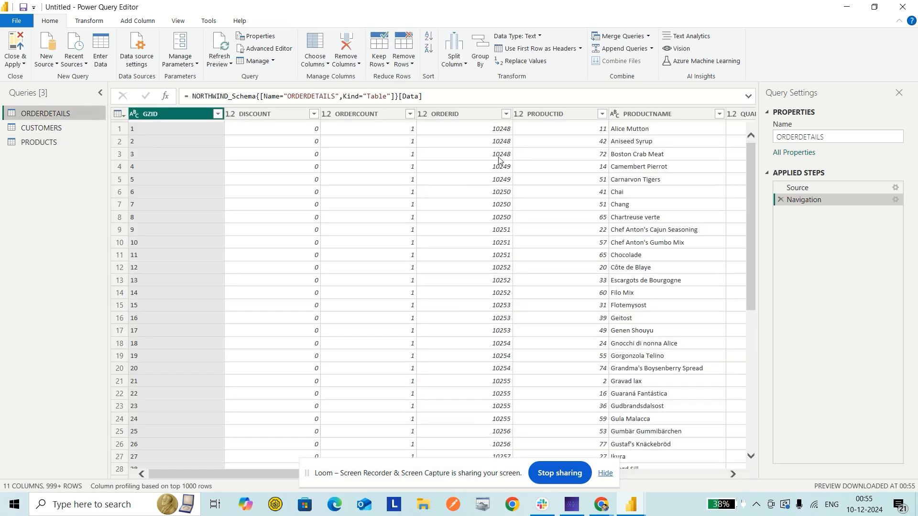
click(616, 37)
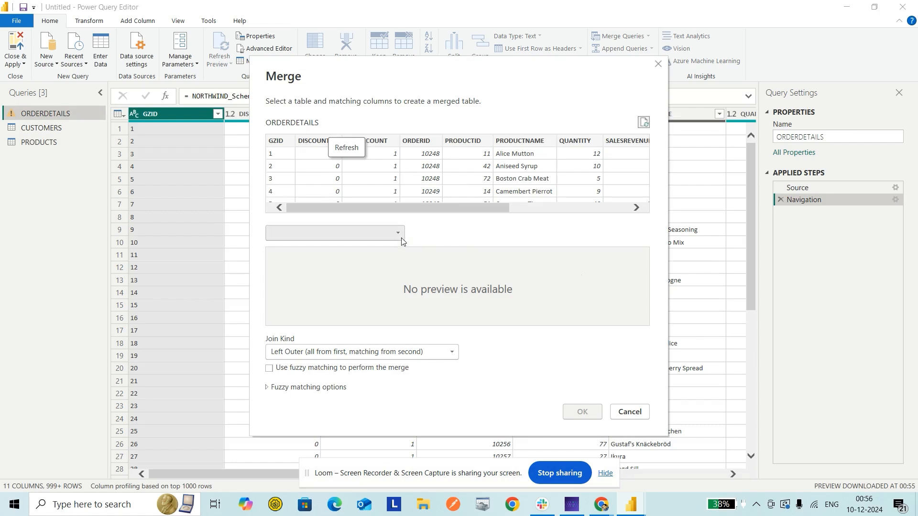
click(400, 234)
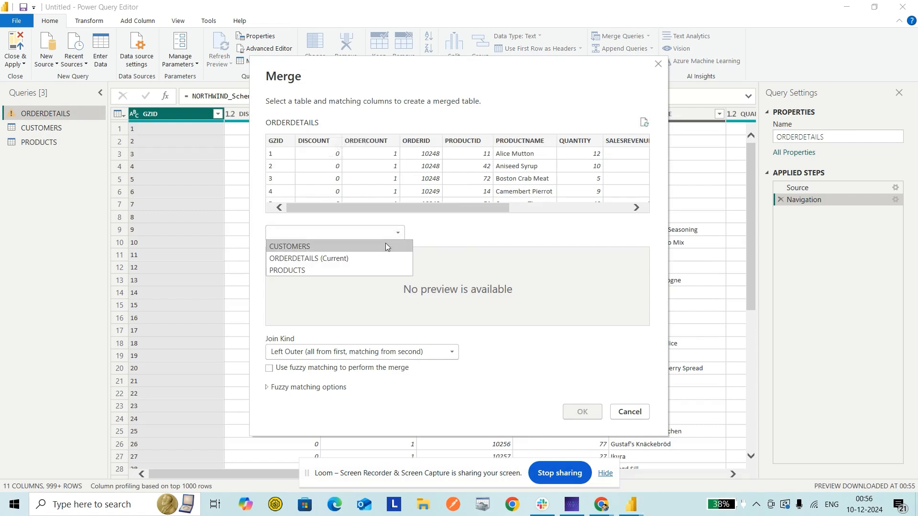
click(386, 246)
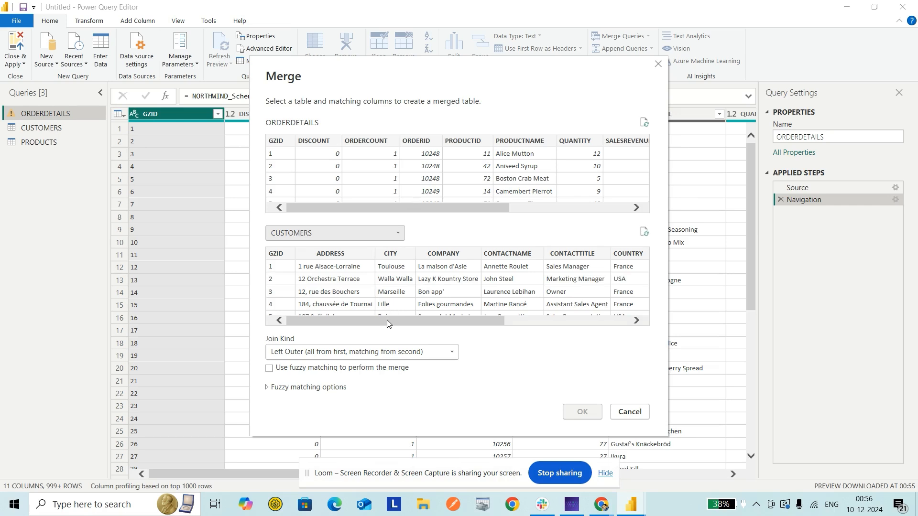
drag(386, 319, 353, 322)
drag(372, 208, 352, 211)
click(272, 144)
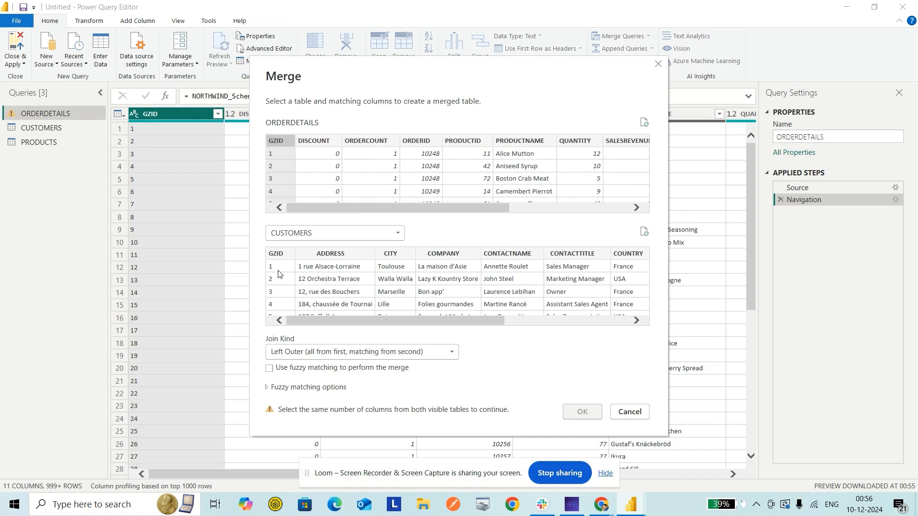
click(280, 255)
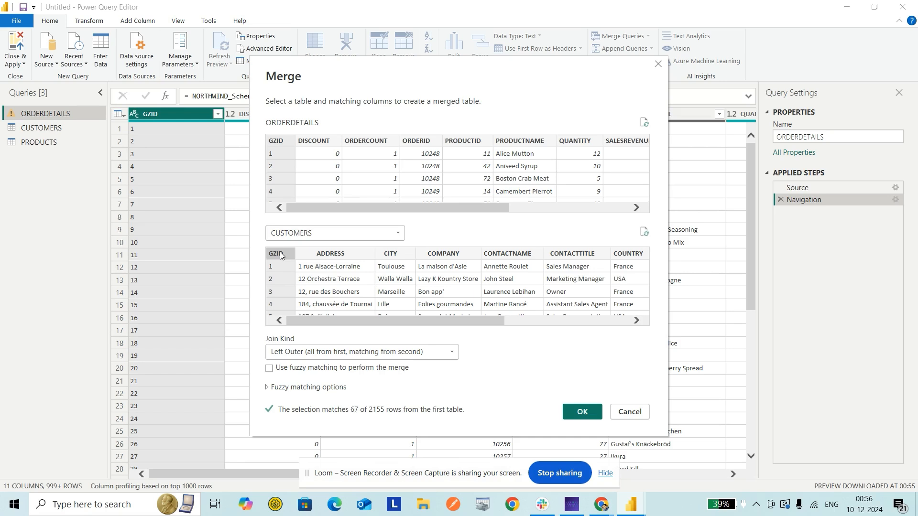
click(583, 413)
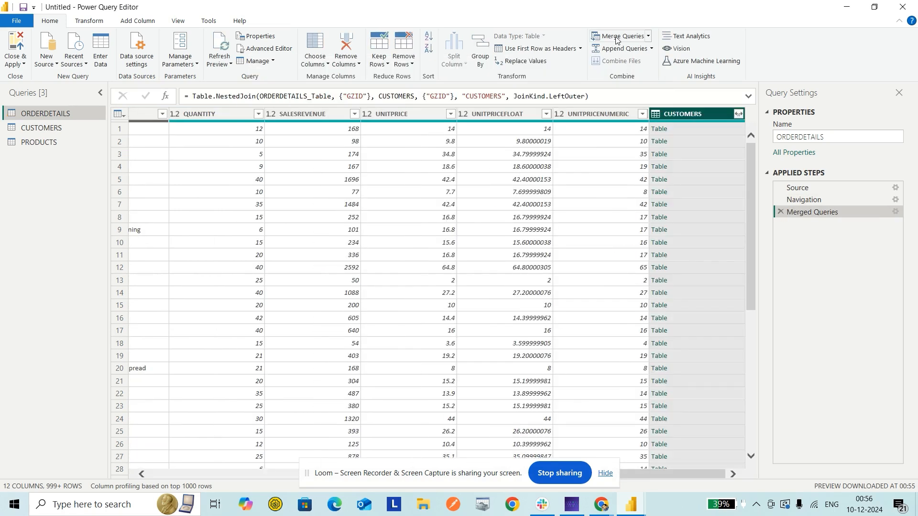
Step: Merge the PRODUCTS query into ORDERDETAILS with a left outer join matching on the PRODUCTID columns
click(616, 38)
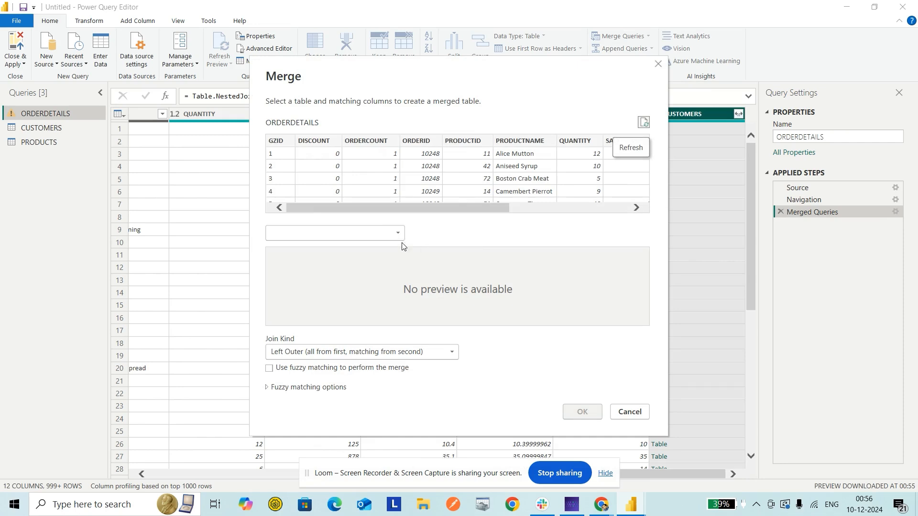
click(393, 235)
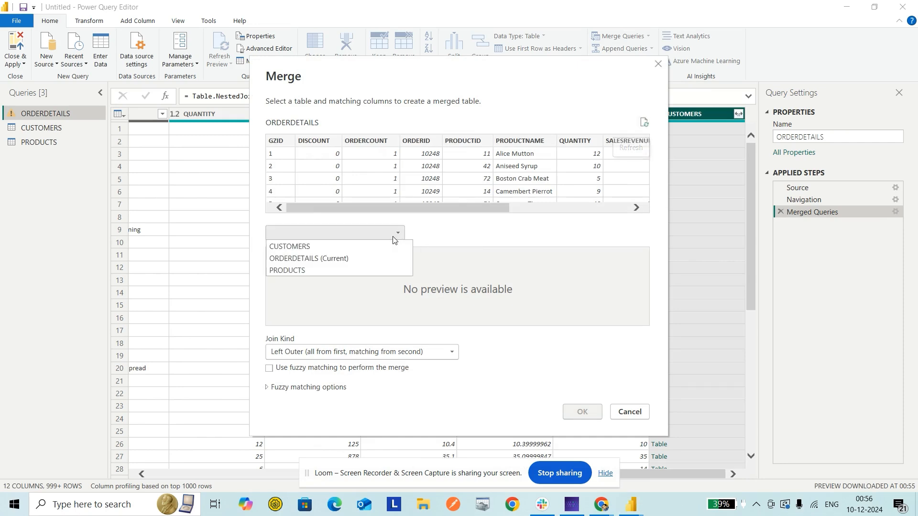
click(363, 270)
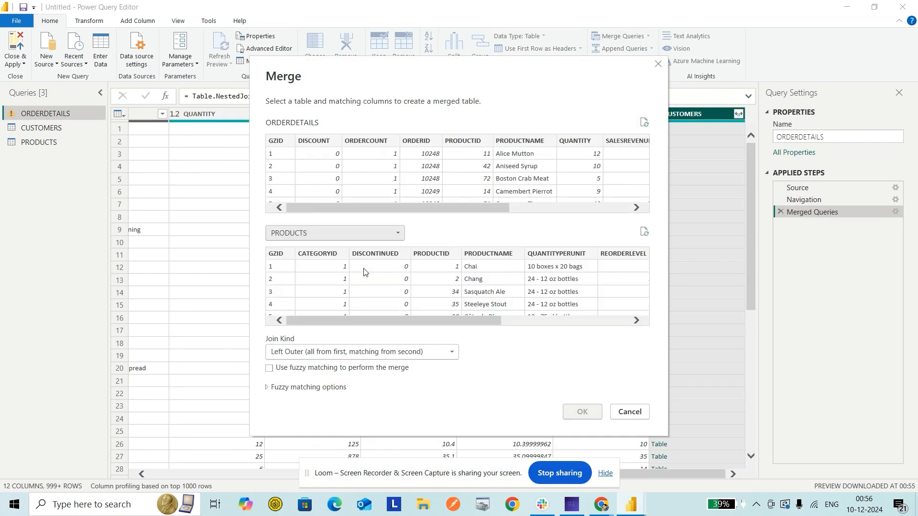
click(477, 145)
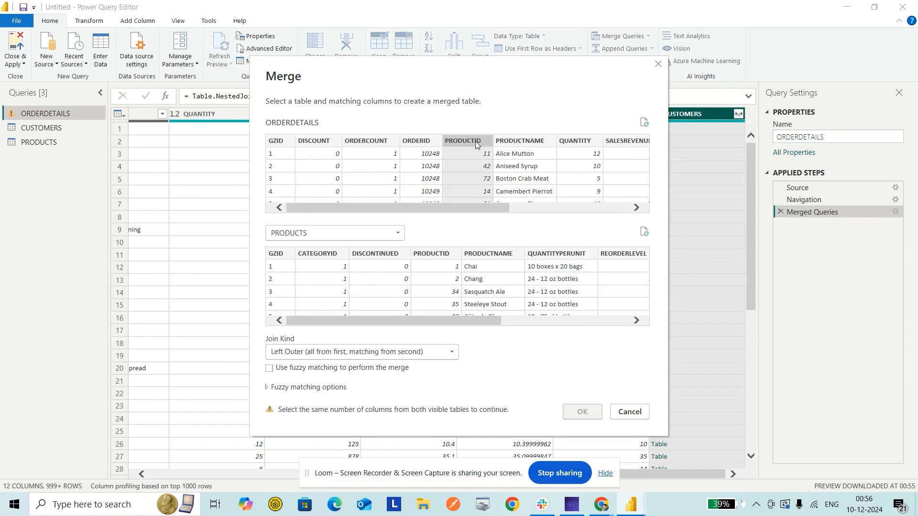
click(430, 257)
click(579, 411)
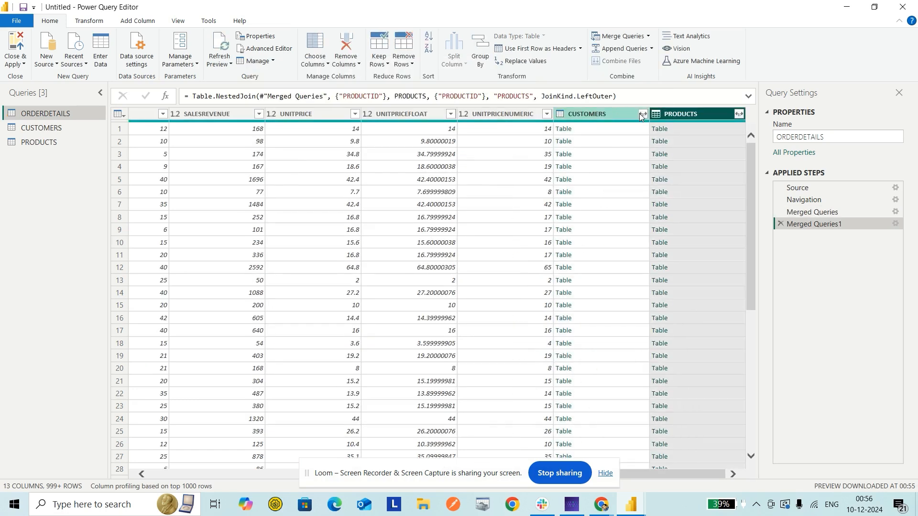
Step: Expand the merged CUSTOMERS column to only CITY and COUNTRY, with the original column name as prefix
click(642, 114)
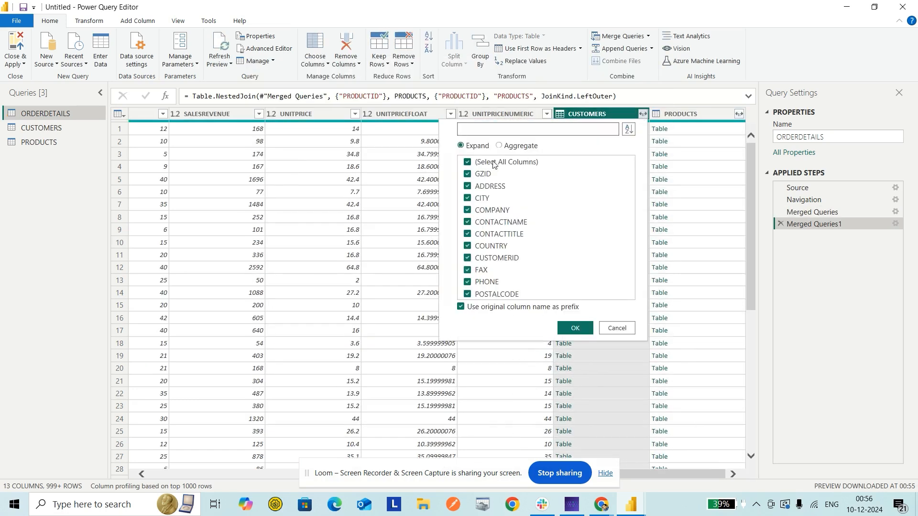
click(487, 163)
click(468, 200)
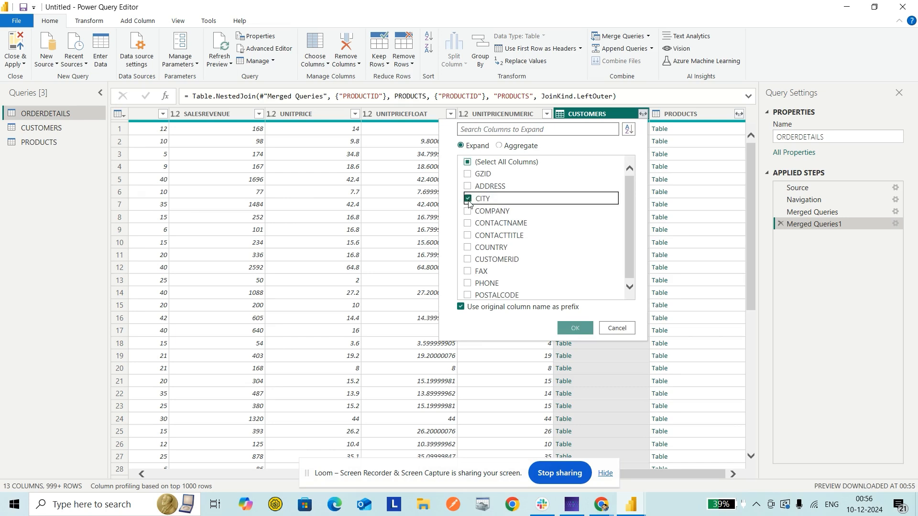
click(467, 250)
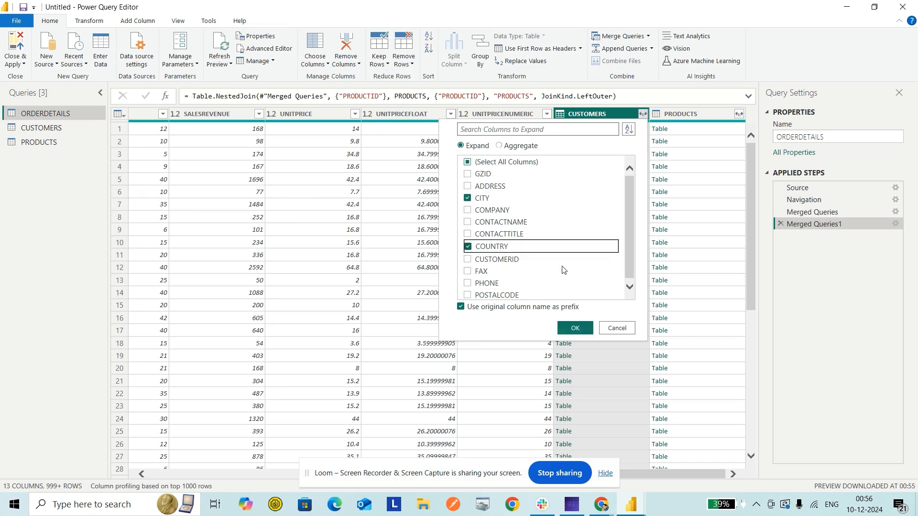
click(573, 329)
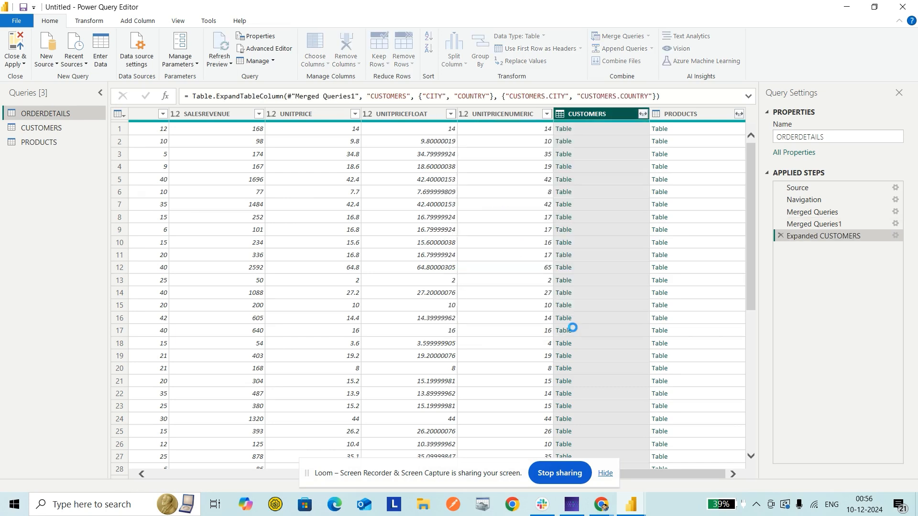
Step: Expand the merged PRODUCTS column to only PRODUCTNAME, with the original column name as prefix
drag(668, 478, 709, 476)
click(738, 115)
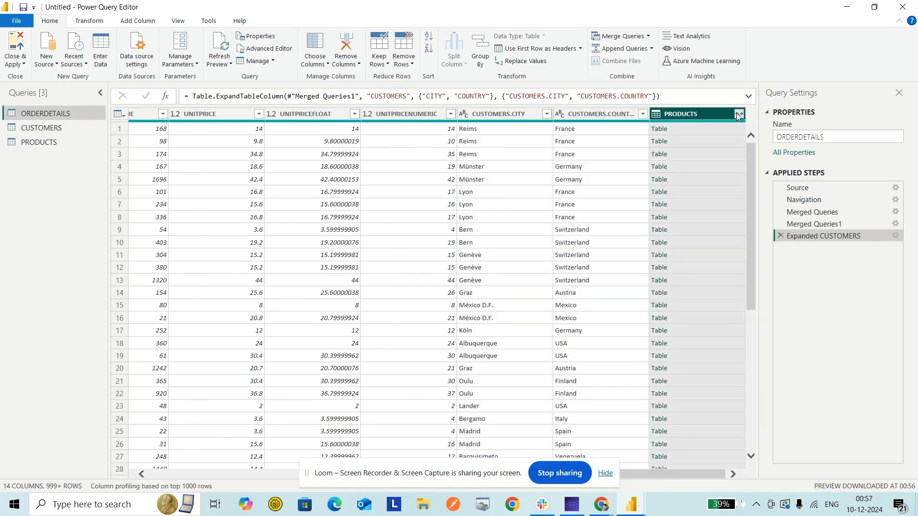
click(581, 162)
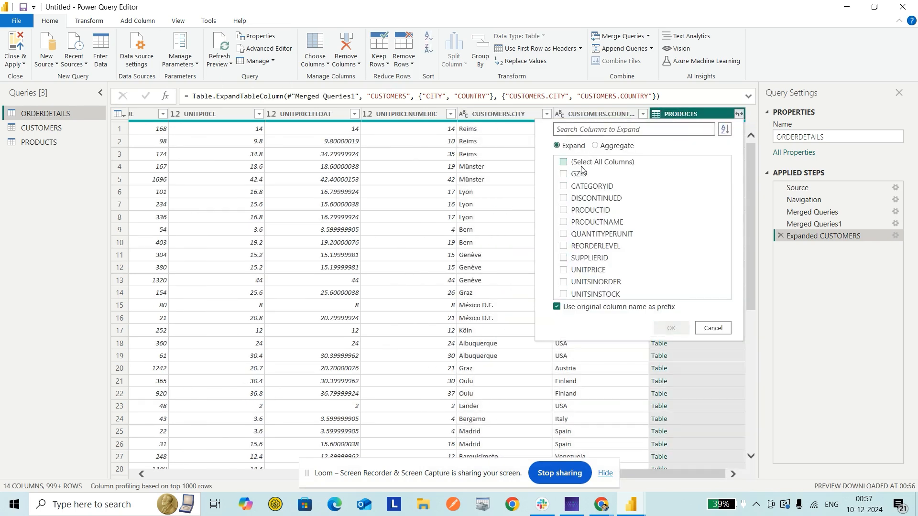
click(564, 222)
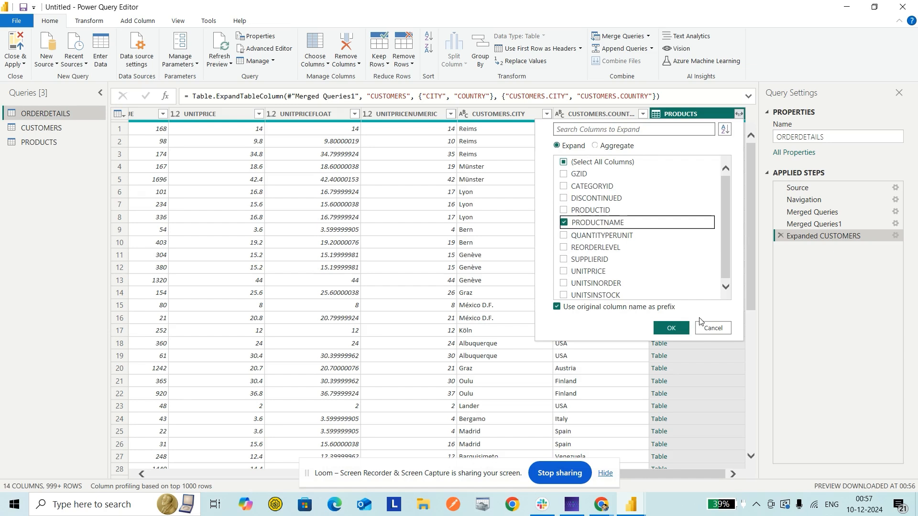
click(671, 328)
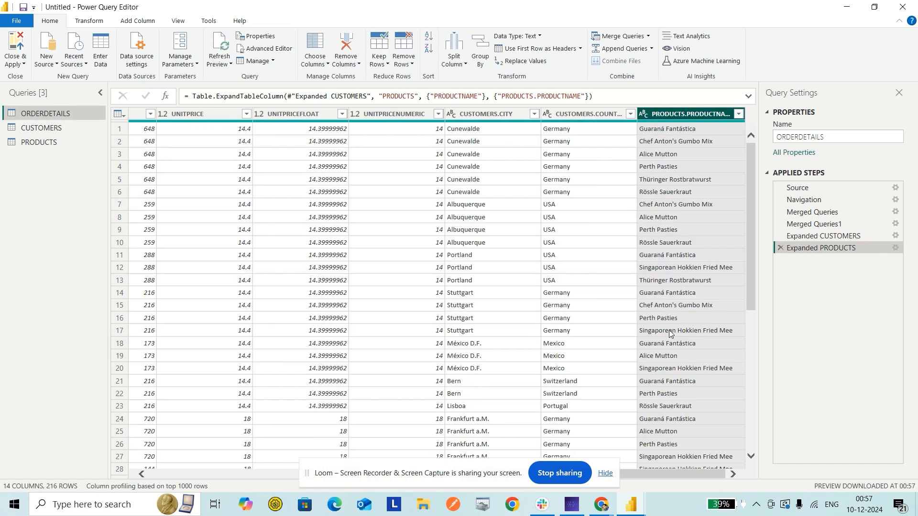
Step: Disable loading into the report for the CUSTOMERS and PRODUCTS queries
click(51, 129)
right_click(51, 129)
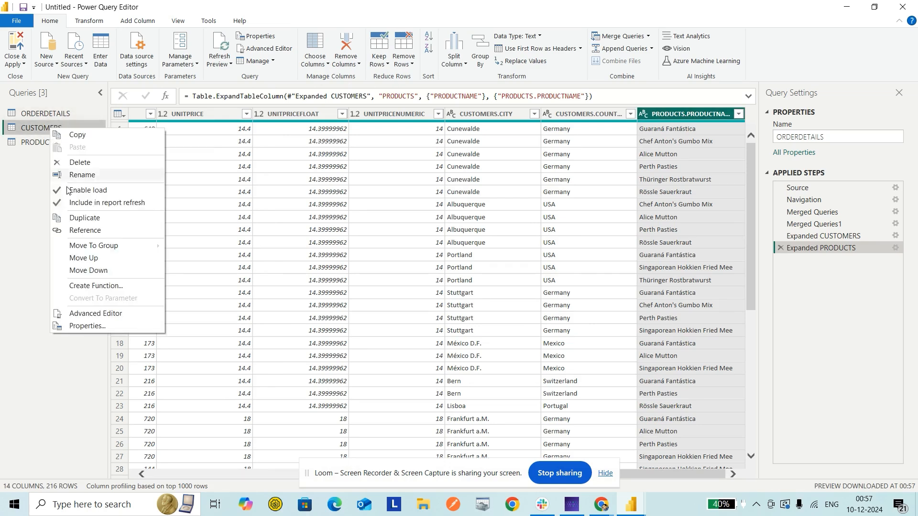
click(64, 191)
click(44, 143)
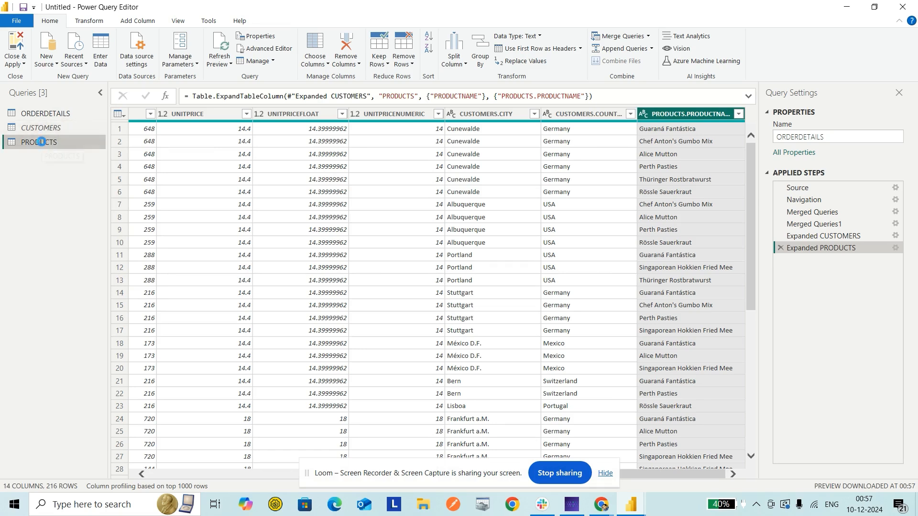
right_click(44, 142)
click(52, 204)
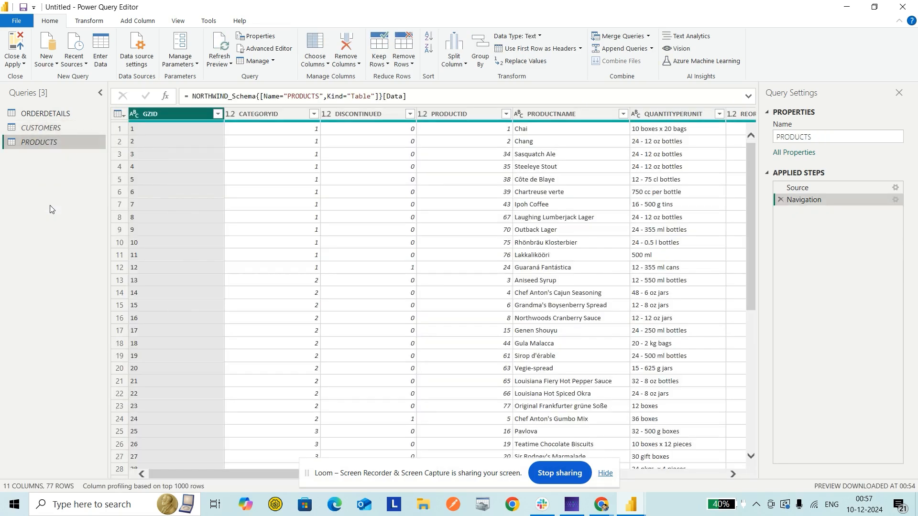
Step: Apply the query changes to the report and add a table visual with CUSTOMERS.COUNTRY, CUSTOMERS.CITY, SALESREVENUE and QUANTITY from ORDERDETAILS
click(13, 46)
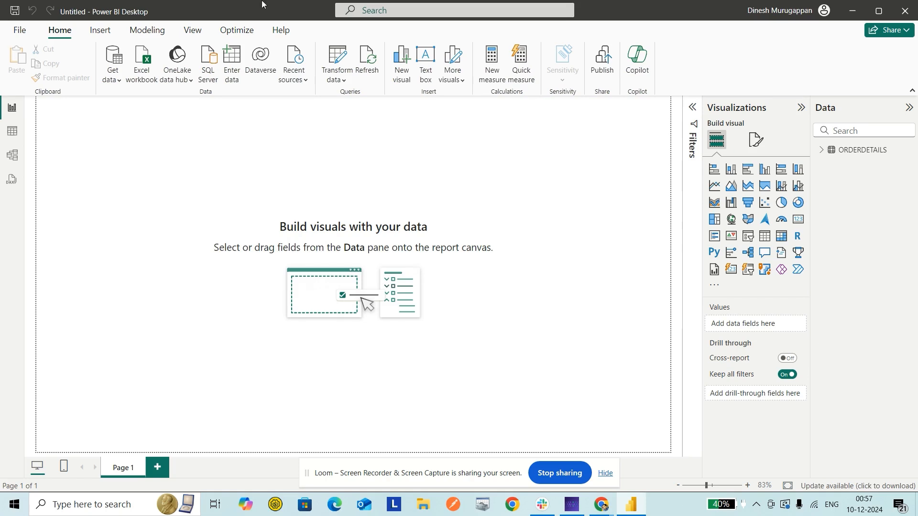
click(764, 236)
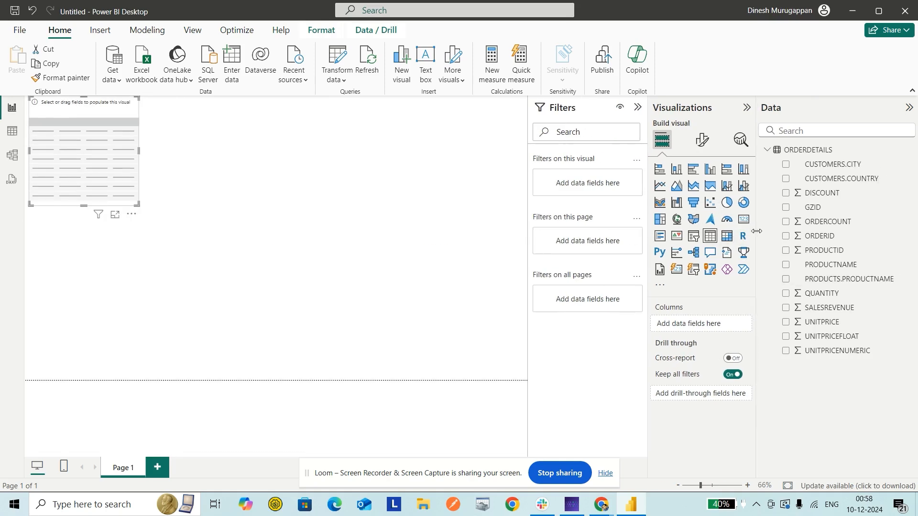
click(785, 180)
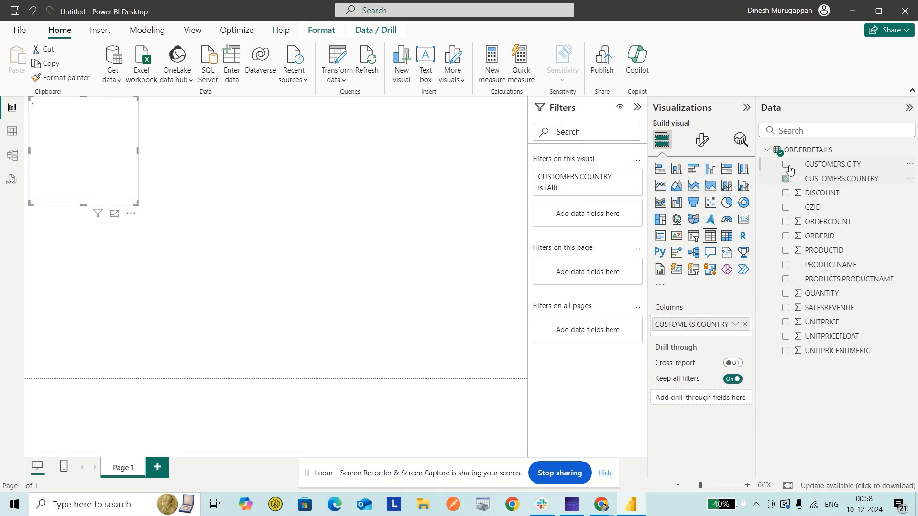
click(785, 164)
click(785, 307)
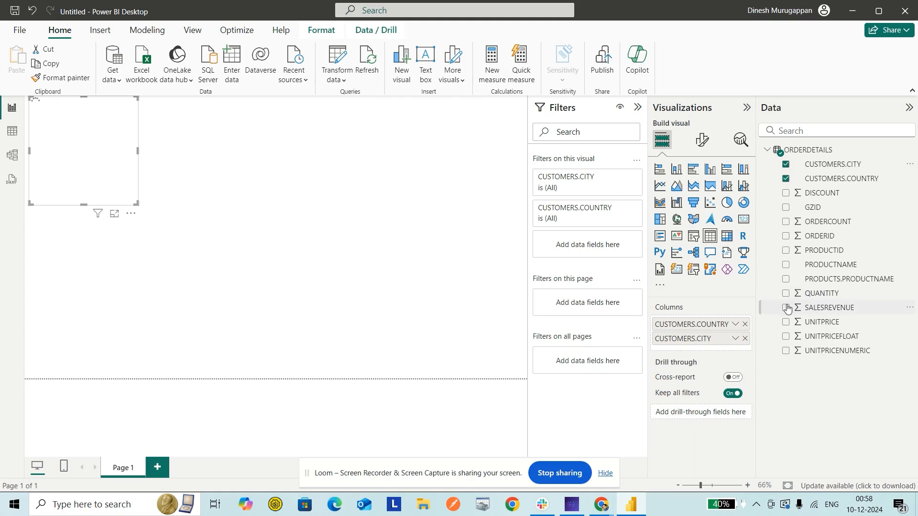
click(786, 294)
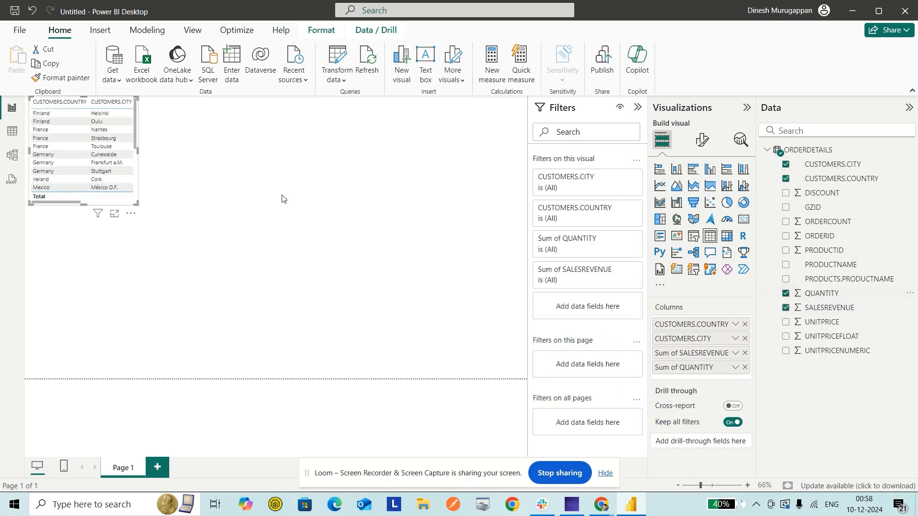
Step: Enlarge the table visual and add PRODUCTS.PRODUCTNAME as a column between CUSTOMERS.CITY and Sum of SALESREVENUE
drag(137, 204, 312, 329)
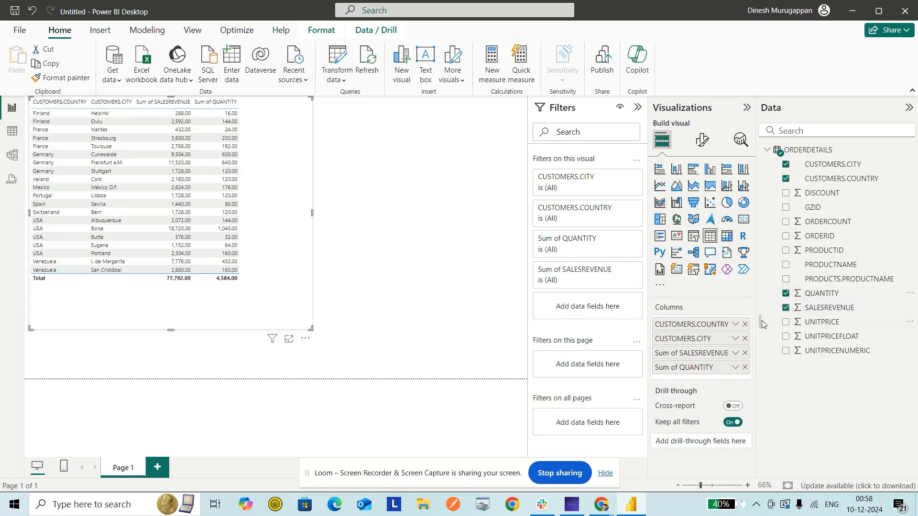
click(785, 279)
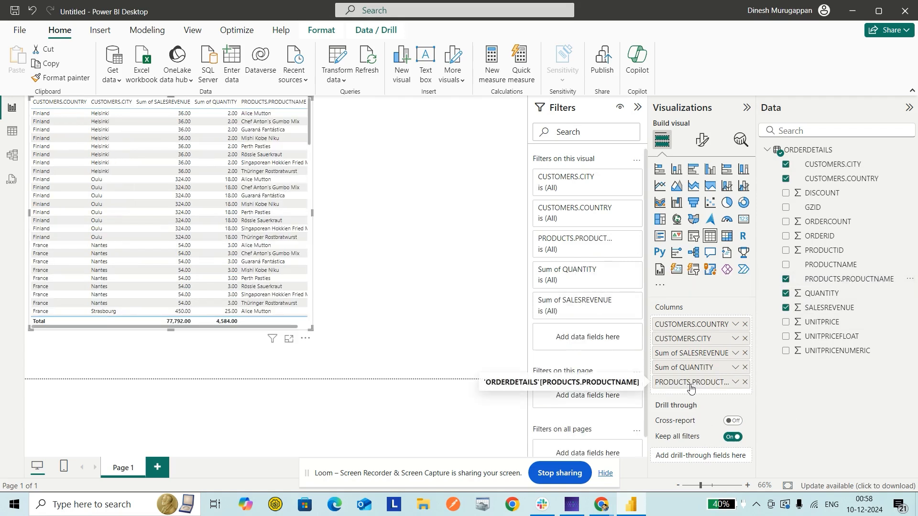
drag(692, 383, 691, 353)
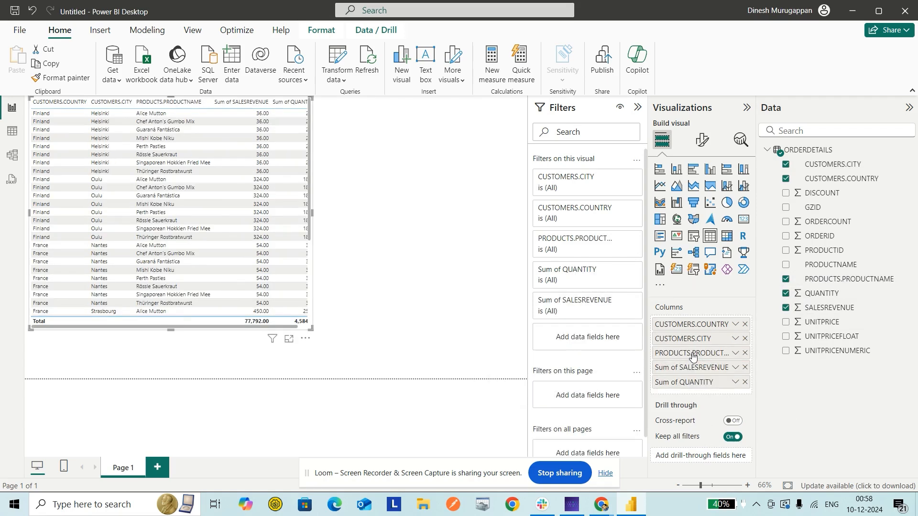